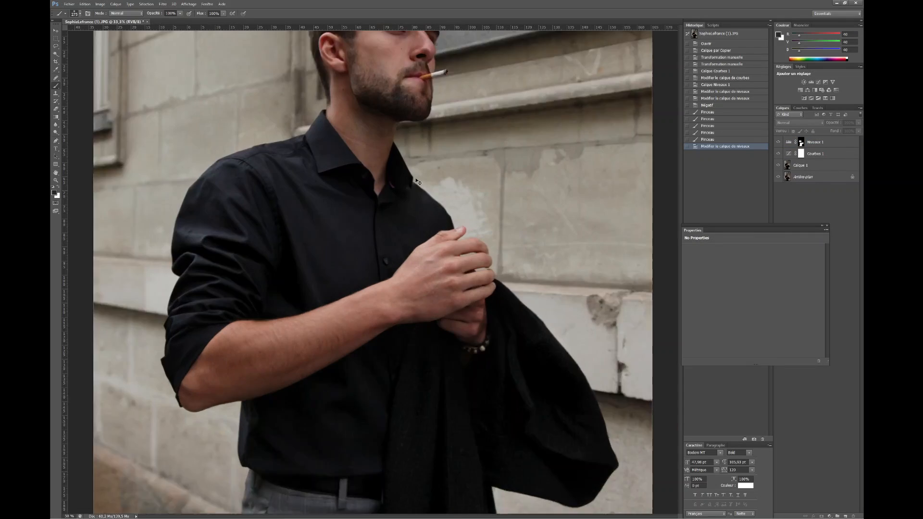
Step: Duplicate Calque 1 and heal the specks of lint and skin blemishes on the shirt, collar and neck
drag(416, 178, 354, 260)
key(ctrl+plus)
click(812, 165)
key(ctrl+j)
key(j)
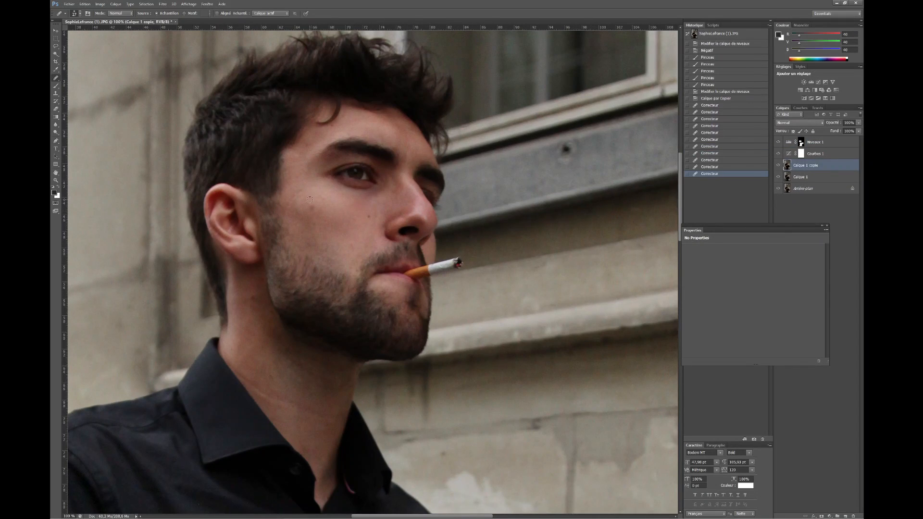
click(310, 207)
click(312, 145)
drag(357, 329, 447, 86)
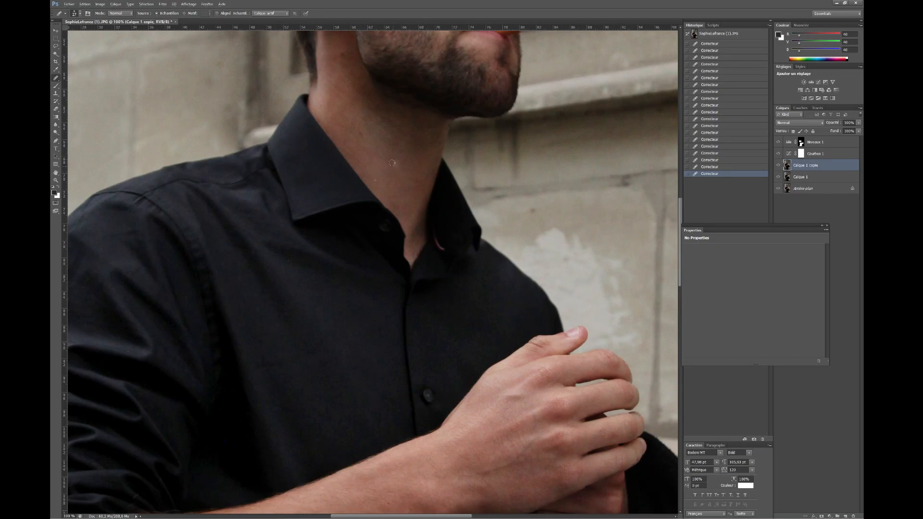
Step: Clone out the green plant growing on the pavement at the foot of the wall
key(ctrl+minus)
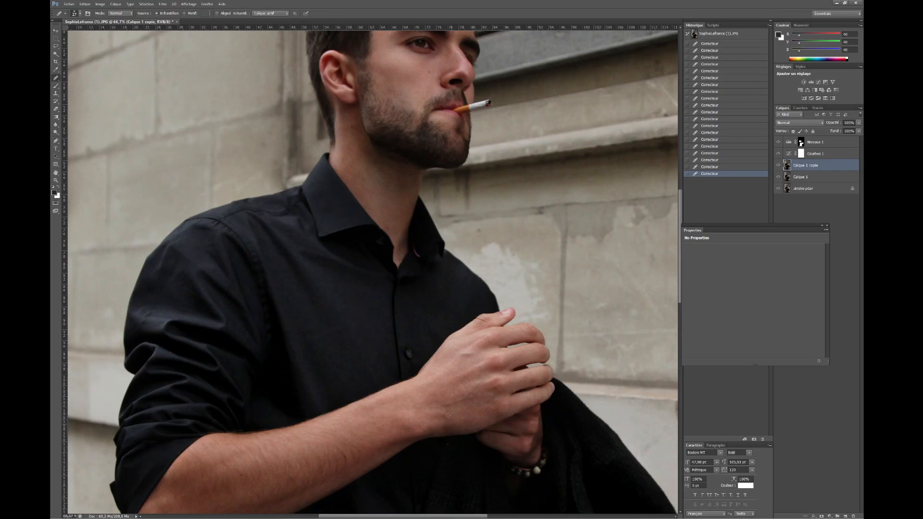
key(ctrl+minus)
key(ctrl+minus)
key(ctrl+minus)
key(s)
alt+click(278, 456)
click(268, 450)
click(260, 447)
click(259, 447)
Step: Clone away the marks on the stone wall around the man and along the window ledge
alt+click(478, 163)
click(482, 165)
click(475, 169)
click(468, 172)
alt+click(305, 91)
click(296, 76)
drag(303, 80, 295, 80)
click(325, 94)
click(287, 128)
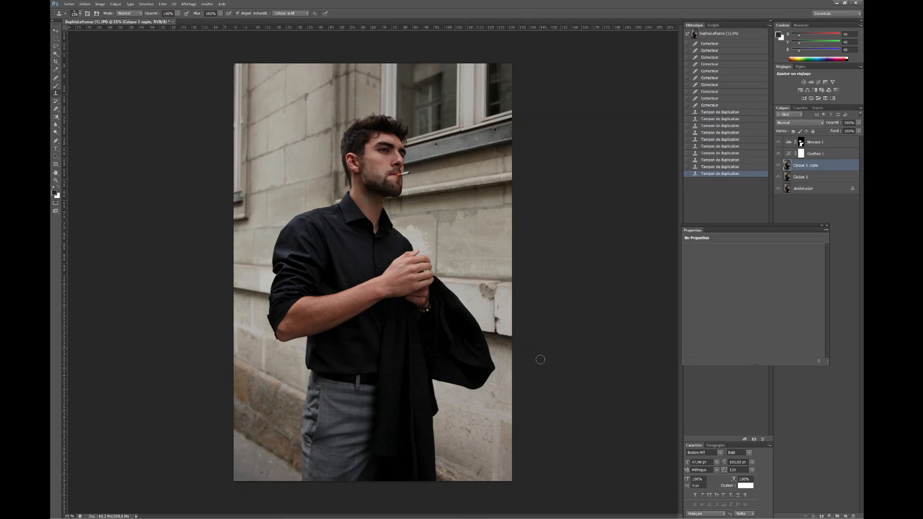
alt+click(435, 141)
click(495, 129)
click(508, 123)
click(448, 397)
Step: Add a Curves adjustment layer above Niveaux 1, raise the highlights and lift the shadows slightly, and compare it with the layer hidden
double_click(838, 142)
key(Escape)
click(829, 517)
click(788, 360)
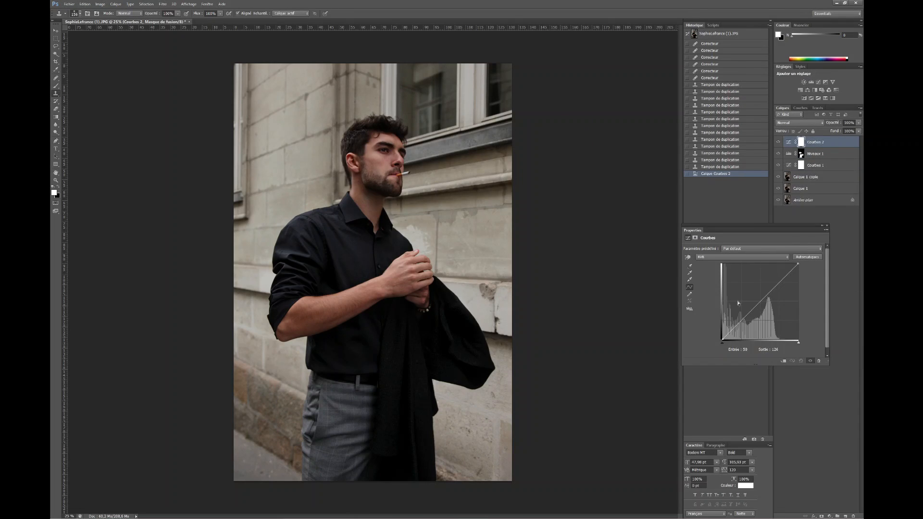
drag(767, 295, 769, 286)
click(735, 321)
drag(722, 340, 734, 324)
click(778, 142)
click(778, 143)
click(779, 142)
click(778, 142)
Step: Add a Gradient Map adjustment layer on top using the Gold 1 preset
click(830, 516)
click(788, 498)
click(752, 249)
click(600, 150)
click(664, 130)
Step: Change the Gradient Map layer's blending mode and reduce its opacity
click(799, 122)
click(794, 257)
drag(858, 124, 833, 131)
Step: Edit the Gradient Map's gradient and recolor its second stop to a dark reddish brown
click(750, 249)
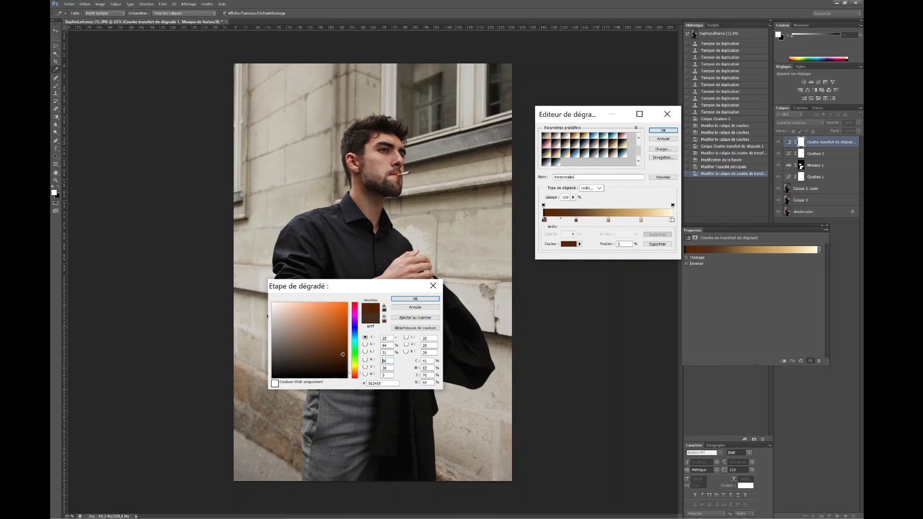
click(416, 299)
double_click(576, 220)
click(353, 374)
click(337, 349)
click(415, 299)
Step: Recolor the gradient's third stop to a saturated orange-brown
double_click(610, 219)
click(427, 309)
drag(610, 220, 610, 241)
double_click(608, 220)
click(341, 309)
click(342, 333)
drag(350, 370, 350, 372)
click(415, 299)
Step: Move the gradient's lighter stops toward the dark end and adjust the hue of the stop at 62%
drag(672, 219, 663, 236)
drag(640, 220, 624, 221)
click(673, 220)
click(660, 220)
double_click(624, 220)
drag(350, 372, 350, 370)
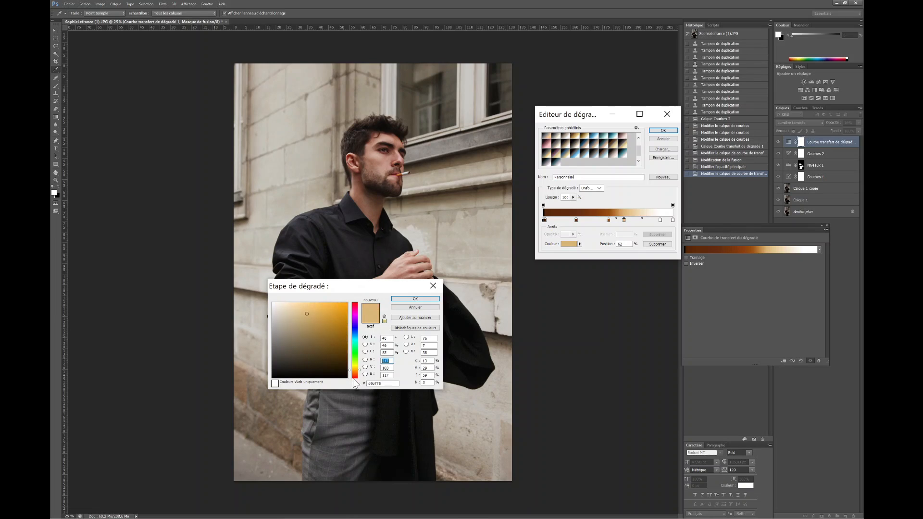
click(415, 299)
click(664, 131)
Step: Reopen the Gradient Map's gradient, recolor the light stop before the white end, and fine-tune the layer's opacity
click(822, 225)
double_click(788, 142)
click(596, 249)
click(649, 220)
click(607, 220)
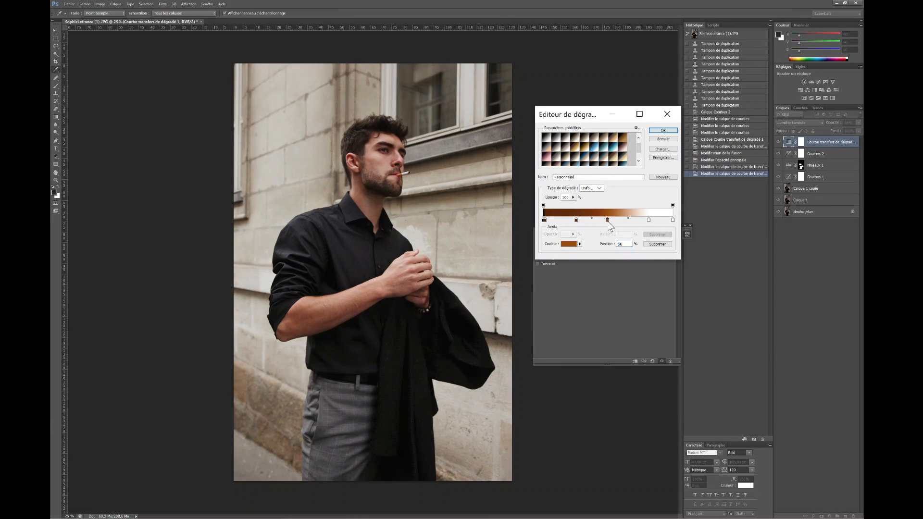
double_click(649, 220)
click(354, 369)
click(312, 322)
drag(350, 369, 350, 371)
click(415, 299)
click(663, 130)
click(859, 124)
drag(837, 132, 834, 133)
Step: Add a Levels adjustment layer with midtones 0.96 and white input 234, and adjust its blending mode and opacity
click(829, 516)
click(751, 346)
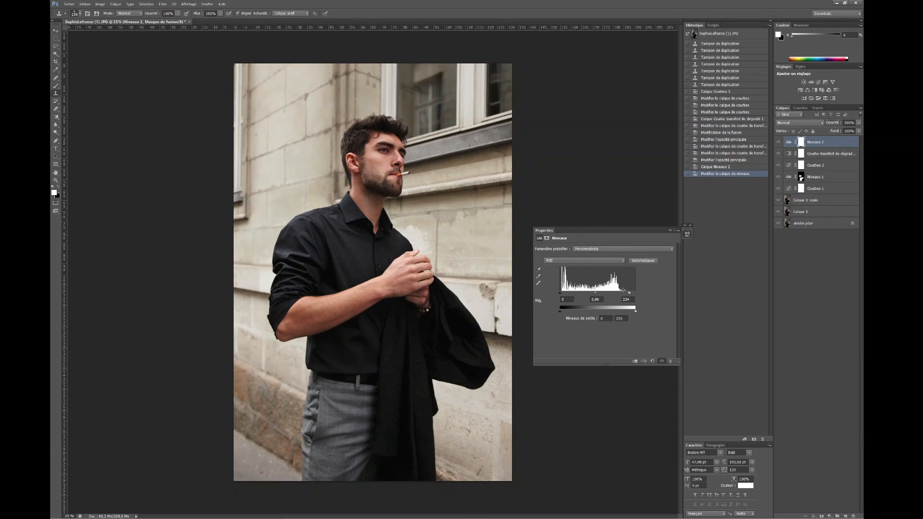
click(799, 123)
click(798, 322)
click(778, 142)
click(779, 142)
click(859, 123)
drag(858, 131, 849, 132)
click(759, 147)
click(778, 142)
click(779, 142)
Step: Add a Selective Color adjustment layer and fine-tune the ink amounts of two color ranges
click(829, 516)
click(789, 510)
drag(605, 272, 607, 273)
click(607, 258)
click(607, 273)
mouse_move(605, 311)
mouse_down()
mouse_move(612, 316)
mouse_move(597, 286)
mouse_up()
Step: Add a Hue/Saturation layer with saturation -11, invert its mask, and paint the effect onto the wall on both sides of the man
click(829, 517)
click(788, 435)
key(ctrl+i)
key(b)
mouse_move(280, 129)
mouse_down()
mouse_move(318, 129)
mouse_move(254, 327)
mouse_up()
drag(457, 115, 486, 423)
click(671, 230)
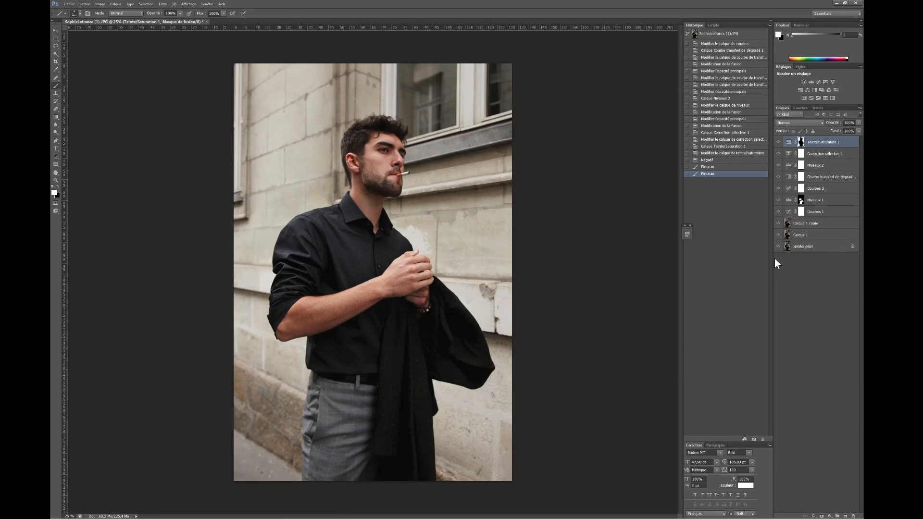
Step: Lower the highlight point of the Courbes 2 curve slightly
double_click(788, 189)
drag(642, 270, 643, 276)
click(824, 142)
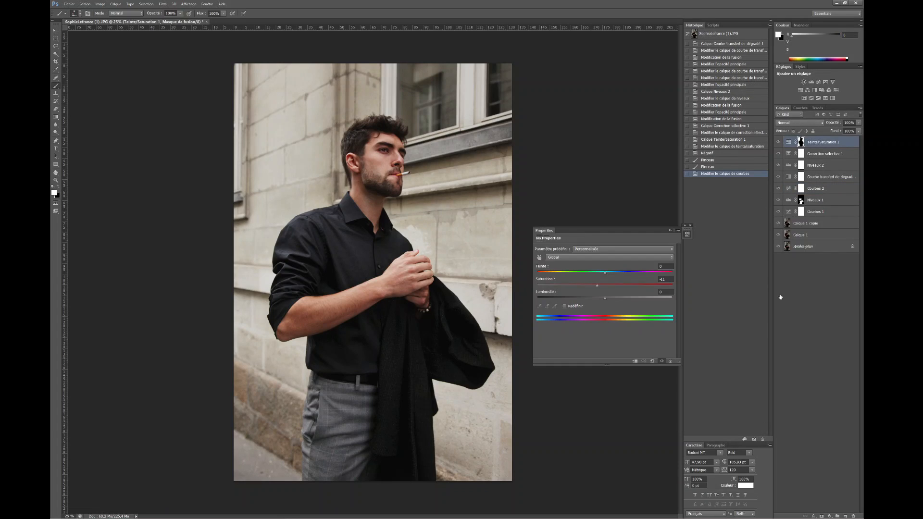
Step: Duplicate Calque 1 copie and lighten the man's face, forearm and hands with the Dodge tool at 7% exposure
click(807, 223)
key(ctrl+j)
key(o)
drag(391, 152, 397, 165)
drag(370, 156, 380, 166)
drag(308, 313, 380, 288)
drag(394, 274, 423, 269)
right_click(56, 133)
click(811, 332)
click(778, 223)
click(779, 224)
Step: Duplicate the dodged layer and apply the Add Noise filter to the copy with uniform, monochromatic grain
click(818, 223)
key(ctrl+j)
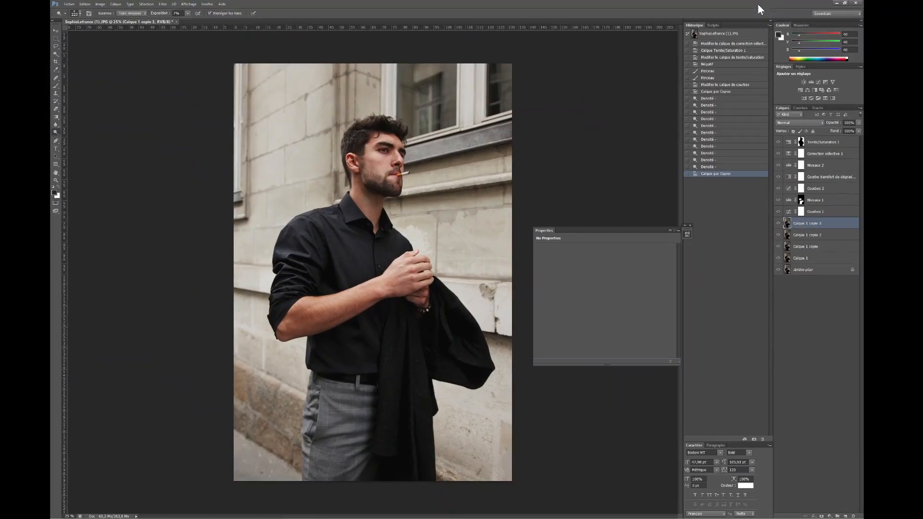
click(162, 4)
click(332, 121)
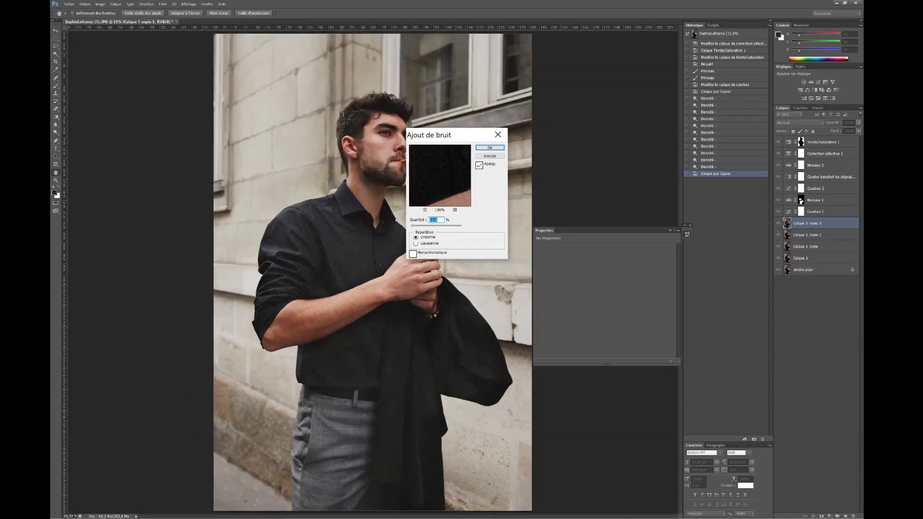
drag(464, 141, 633, 98)
click(581, 210)
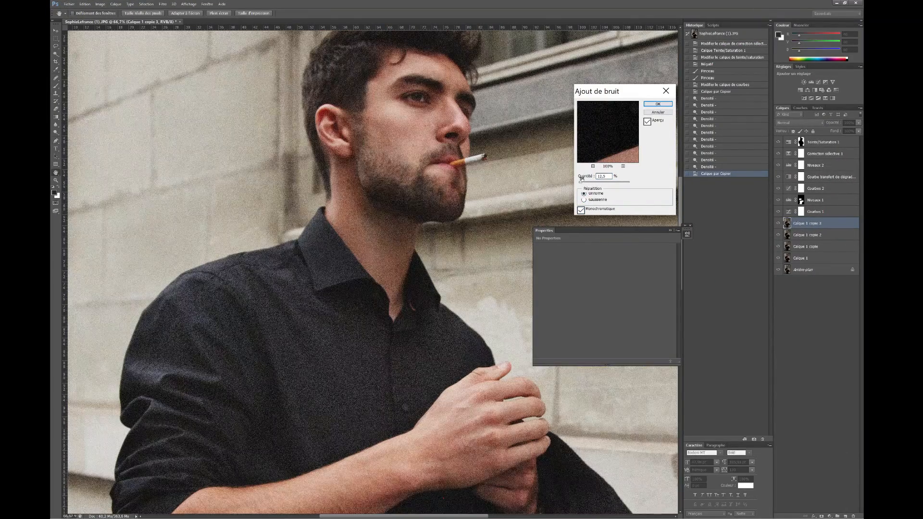
key(Return)
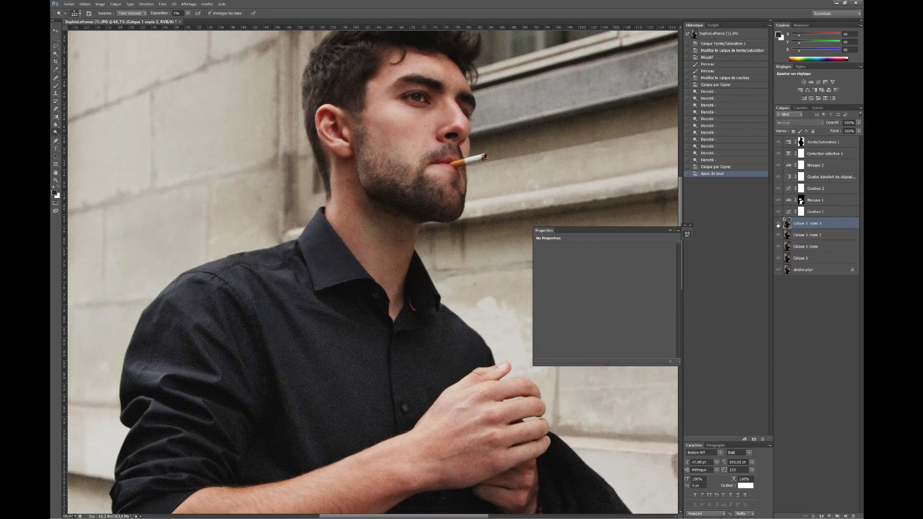
Step: Duplicate Calque 1 copie 2 and apply the High Pass filter to the copy
click(807, 235)
key(ctrl+j)
click(163, 4)
click(320, 207)
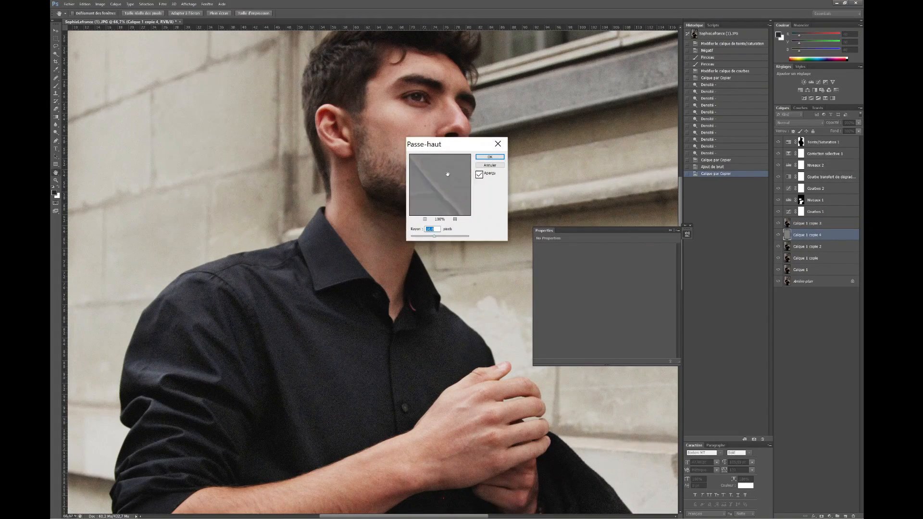
click(490, 157)
Step: Set the High Pass layer's blending mode to Lumière tamisée and move it above the noise layer
click(799, 123)
click(794, 221)
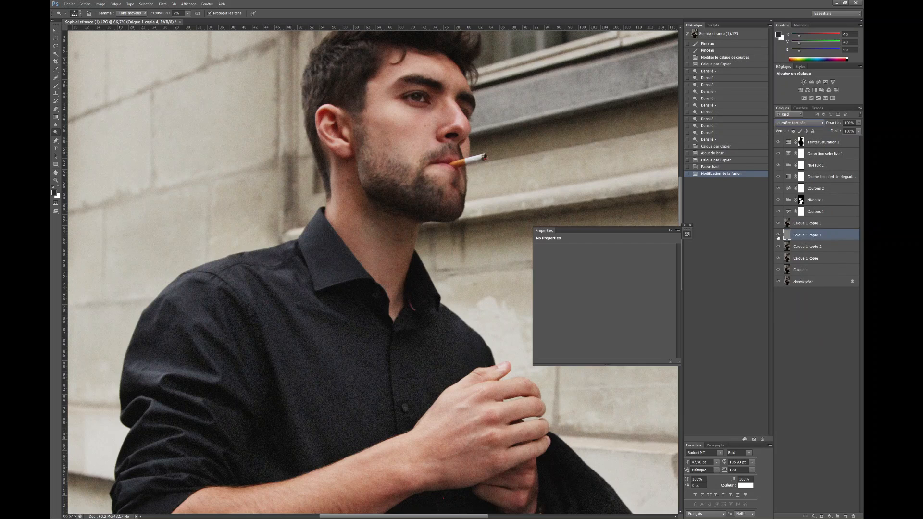
drag(787, 235, 785, 219)
key(ctrl+minus)
key(ctrl+minus)
key(ctrl+minus)
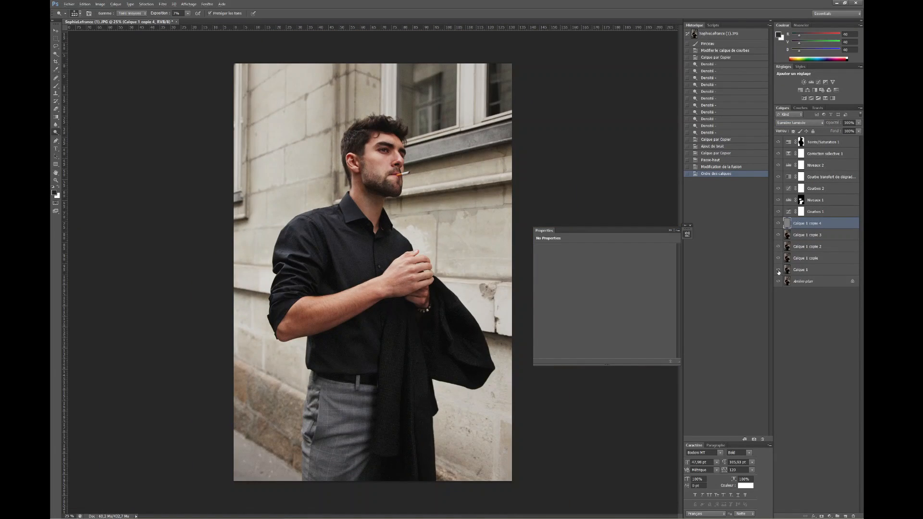
Step: Add a Curves layer on top of the stack, lower the highlights, lift the shadows slightly, and reduce its opacity
click(790, 143)
click(829, 516)
click(755, 357)
drag(640, 274, 640, 279)
drag(609, 312, 609, 309)
click(859, 124)
drag(859, 131, 849, 132)
Step: Paint over the man's face and body on the new Curves layer's mask
key(x)
drag(377, 149, 382, 173)
drag(380, 151, 409, 429)
key(b)
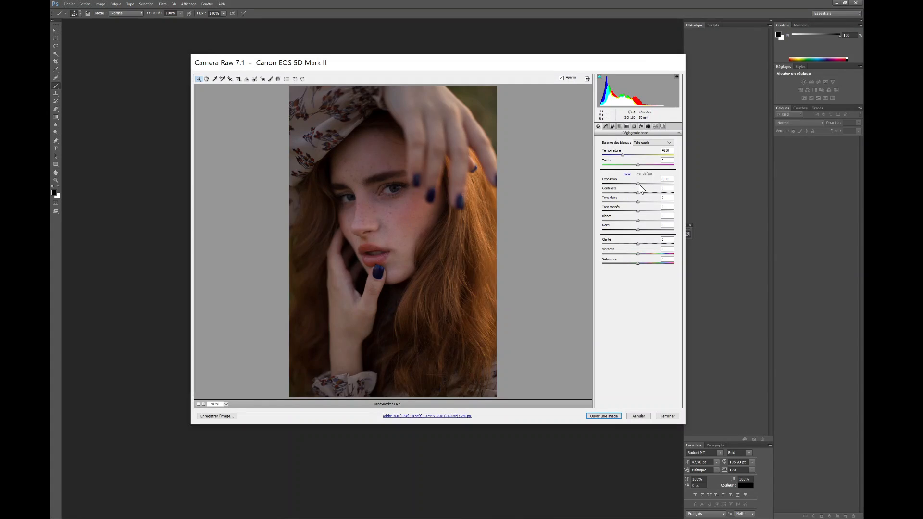
Step: In Camera Raw, raise the red-haired woman's portrait's exposure, add a little clarity, and shift the orange and yellow hues toward red
drag(638, 183, 644, 184)
drag(638, 230, 647, 184)
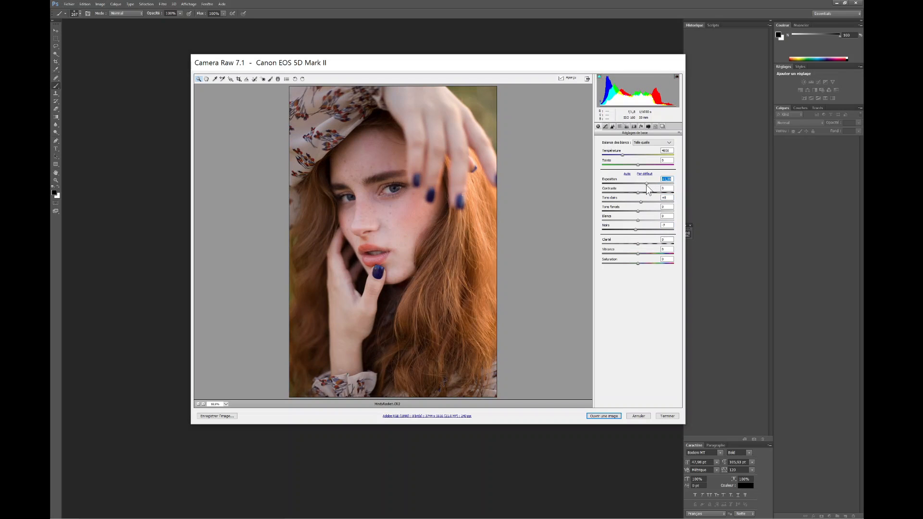
drag(638, 243, 639, 244)
click(619, 126)
drag(638, 179, 633, 194)
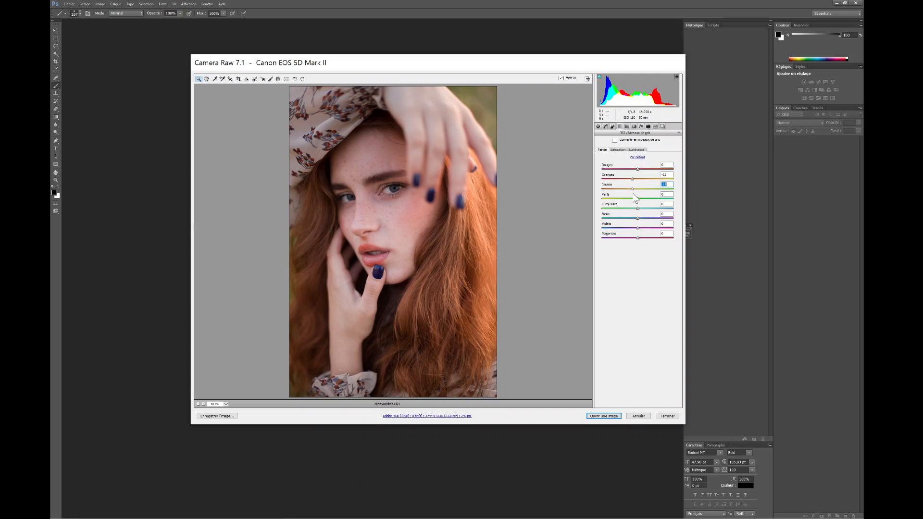
Step: Open the developed raw portrait for editing and run the Frequency Separation action on it
click(604, 416)
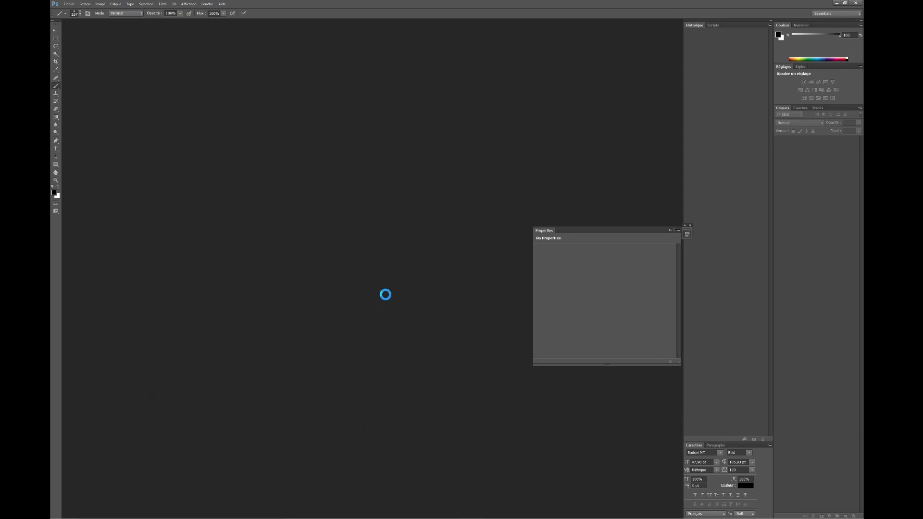
key(Return)
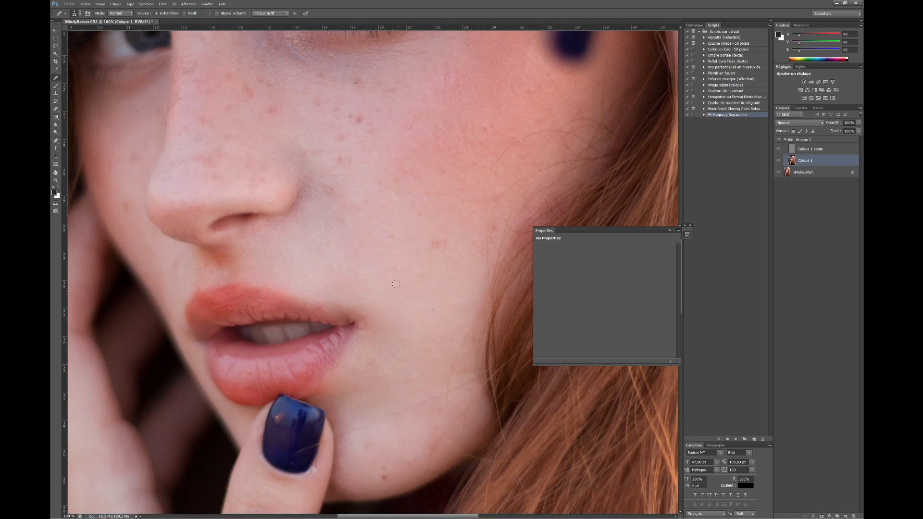
Step: Heal the small blemishes on the red-haired woman's jaw and chin on the skin layer
drag(431, 439, 429, 459)
drag(414, 460, 409, 468)
click(384, 478)
click(368, 445)
Step: Heal the remaining spots on the upper part of the woman's face on the same skin layer
drag(179, 283, 248, 310)
scroll(248, 292, up, 5)
scroll(351, 291, right, 2)
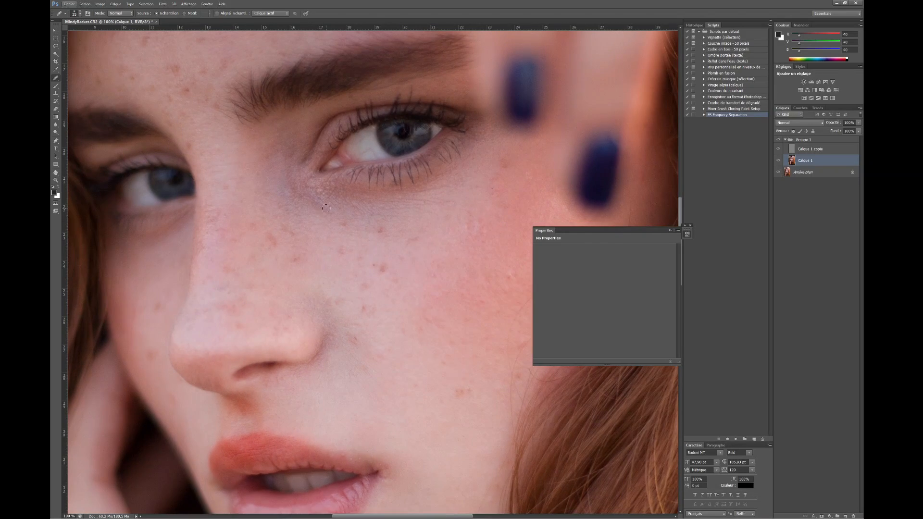
scroll(326, 208, up, 10)
scroll(346, 355, left, 6)
alt+click(385, 178)
drag(406, 165, 452, 114)
click(401, 146)
click(437, 102)
Step: Even out the facial skin with the Clone Stamp at 20% opacity and duplicate the gray texture layer
mouse_move(505, 192)
mouse_down()
mouse_move(399, 143)
mouse_move(375, 42)
mouse_up()
key(ctrl+minus)
key(ctrl+minus)
key(ctrl+plus)
key(ctrl+plus)
drag(402, 319, 400, 115)
key(s)
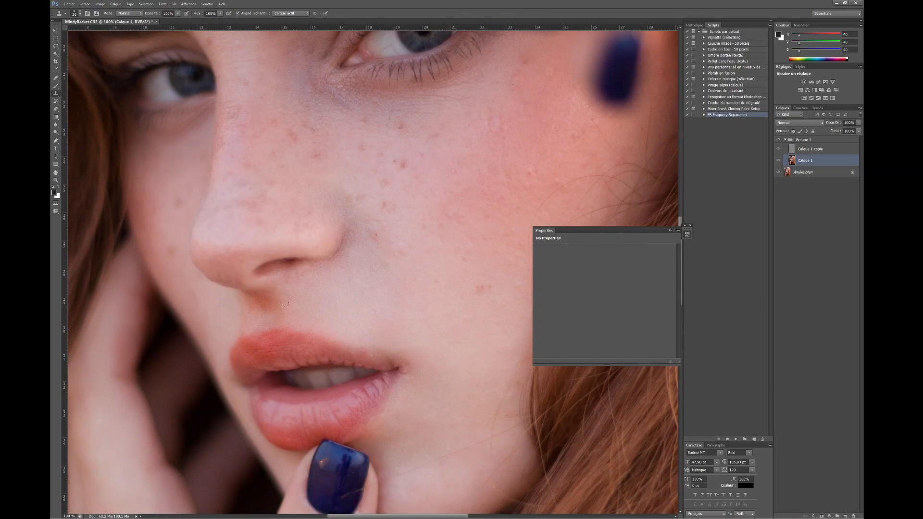
key(2)
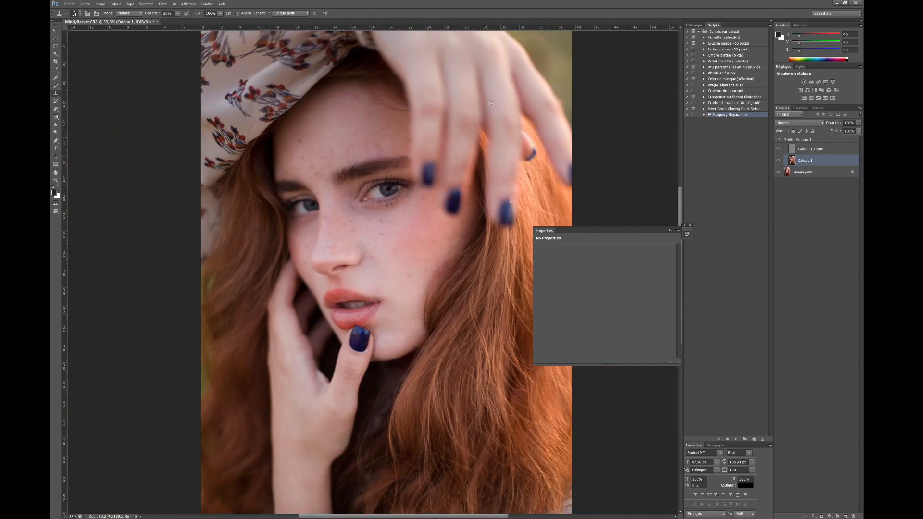
key(ctrl+minus)
key(ctrl+plus)
key(ctrl+plus)
key(ctrl+plus)
key(ctrl+plus)
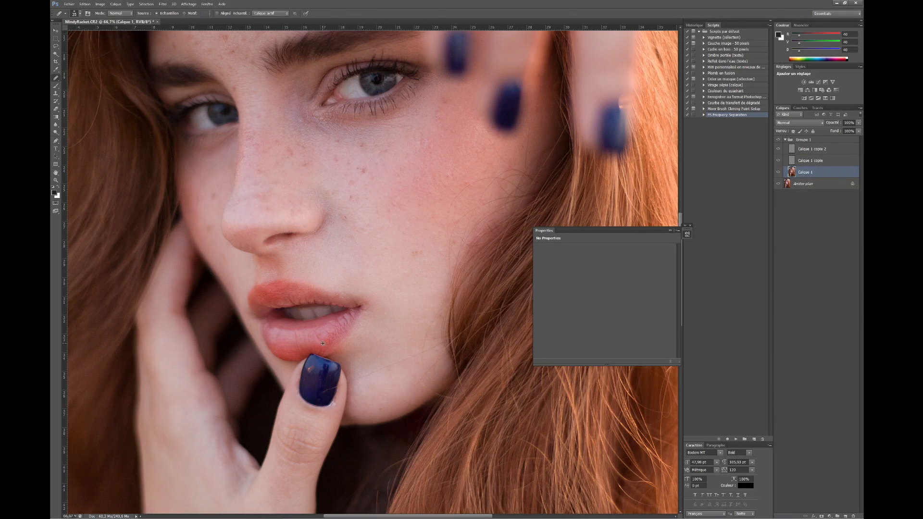
Step: Duplicate the skin layer and dodge the midtones around the nose bridge and eyes at 7% exposure
key(ctrl+minus)
key(ctrl+minus)
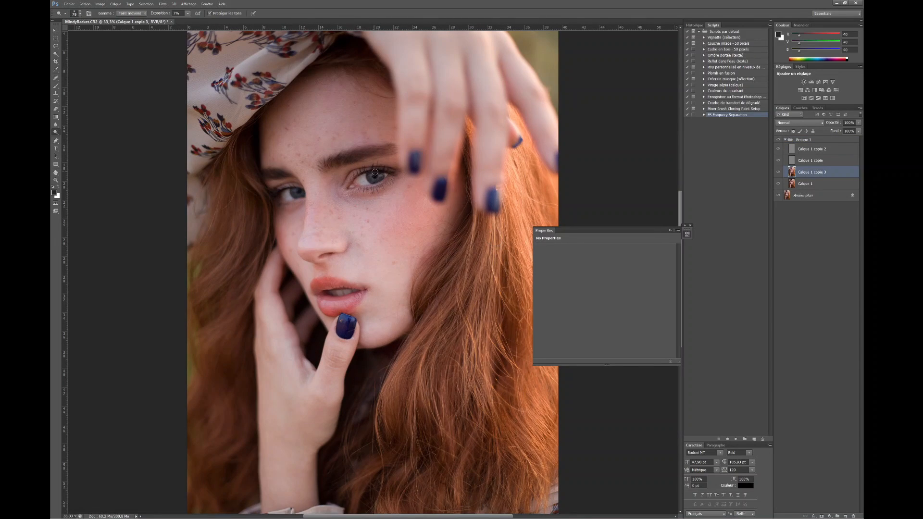
key(ctrl+plus)
key(ctrl+plus)
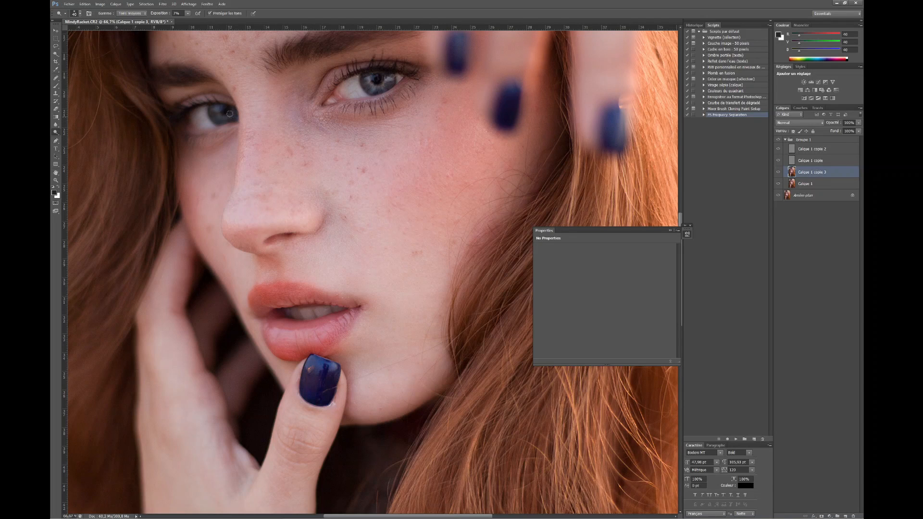
drag(253, 128, 278, 143)
key(ctrl+minus)
key(ctrl+minus)
key(ctrl+minus)
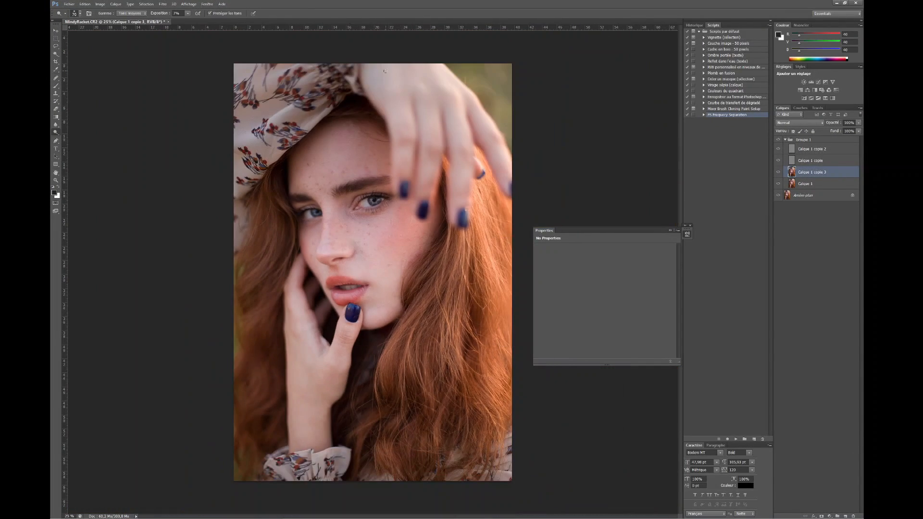
Step: Add a Selective Color layer above the collapsed group, reducing cyan and adding magenta in the yellows, and raising black in the reds
click(785, 139)
click(831, 516)
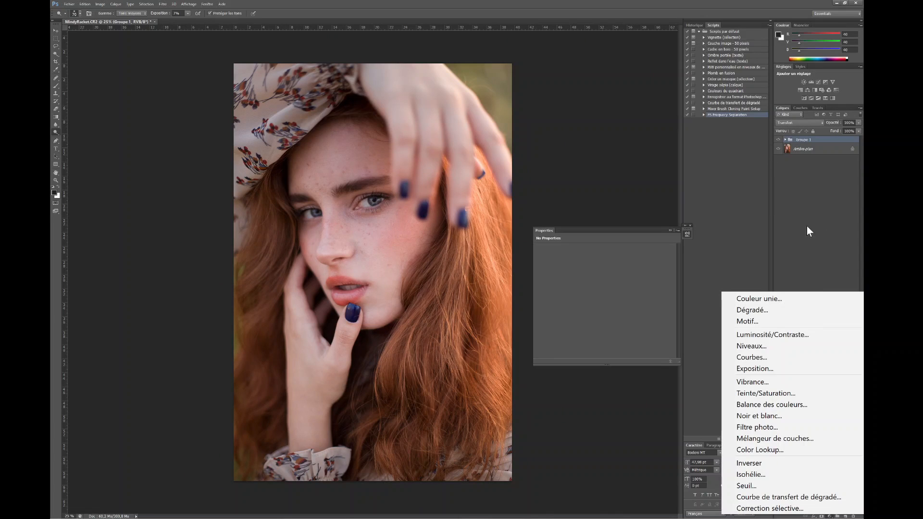
click(779, 509)
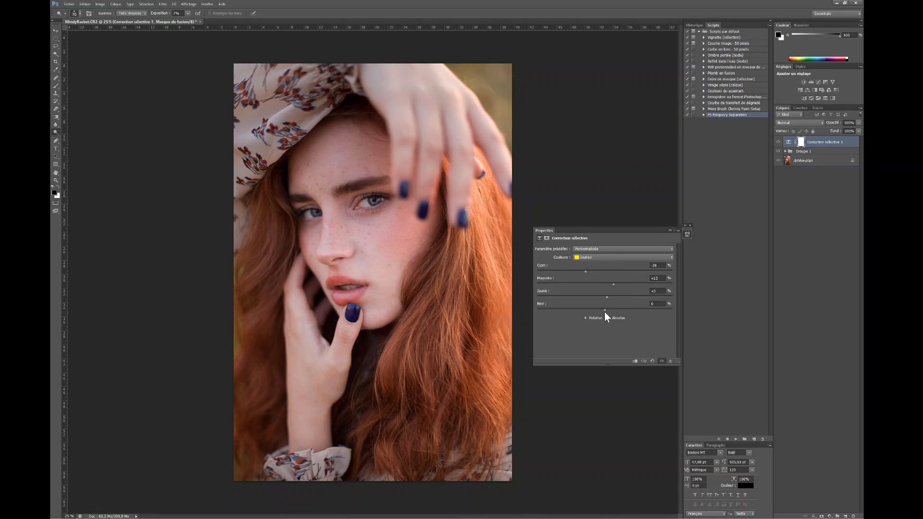
click(601, 257)
click(601, 259)
drag(604, 310, 617, 310)
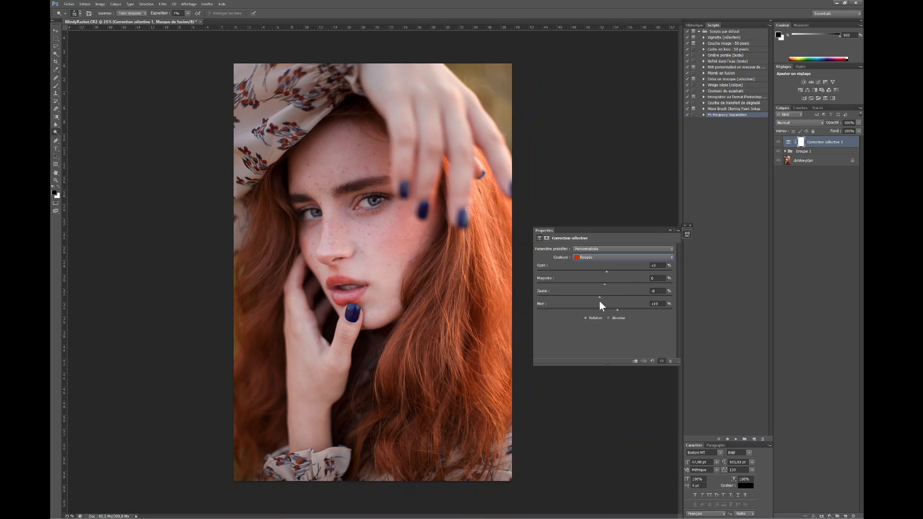
Step: Adjust further color ranges of the Selective Color layer and compare the portrait with and without it
click(778, 142)
click(778, 142)
click(601, 257)
click(600, 331)
click(587, 256)
click(601, 323)
drag(623, 311, 601, 284)
click(778, 142)
click(779, 142)
click(778, 142)
click(778, 142)
click(778, 161)
click(779, 161)
click(804, 151)
click(778, 142)
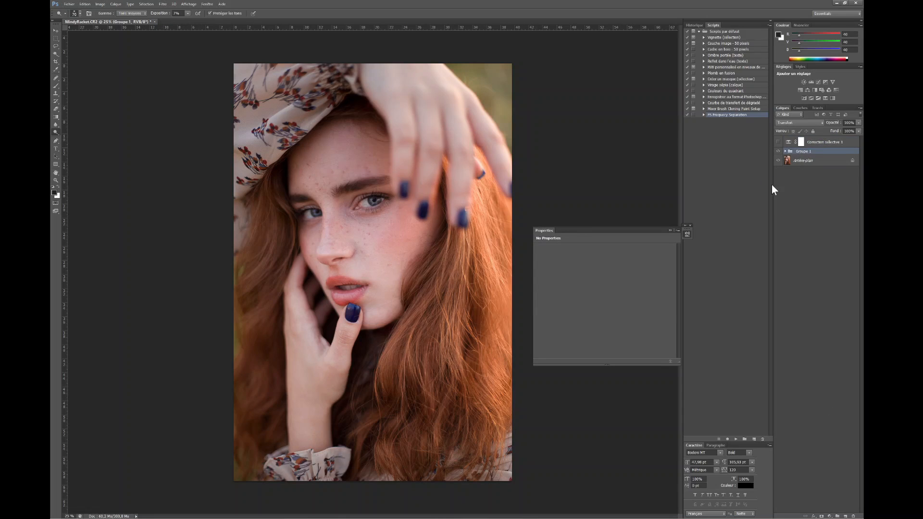
key(ctrl+alt+shift+e)
click(778, 142)
click(796, 124)
click(796, 221)
drag(859, 122, 834, 131)
click(779, 155)
click(778, 155)
key(Delete)
Step: Add a black-to-white Gradient Map above the Selective Color layer, blended in Soft Light at 15% opacity
click(825, 142)
click(830, 516)
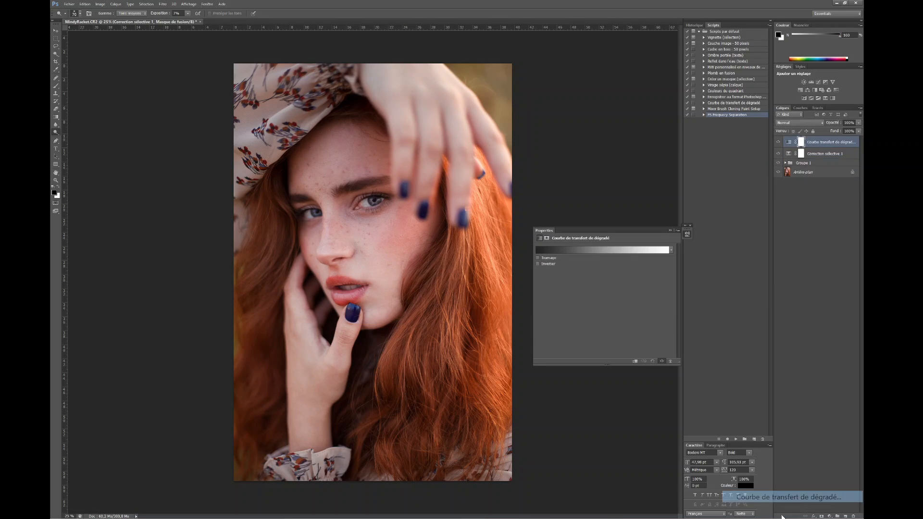
click(786, 497)
click(602, 249)
click(662, 128)
click(800, 122)
click(796, 221)
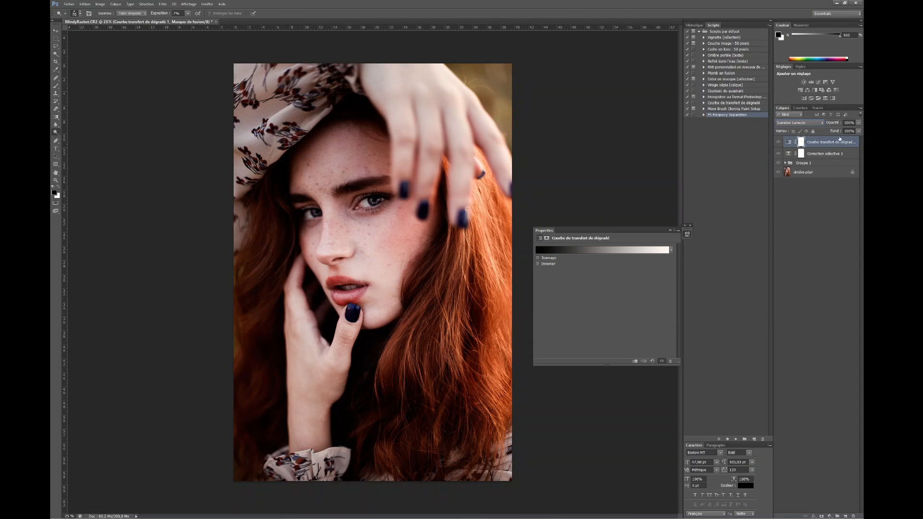
drag(858, 123, 835, 135)
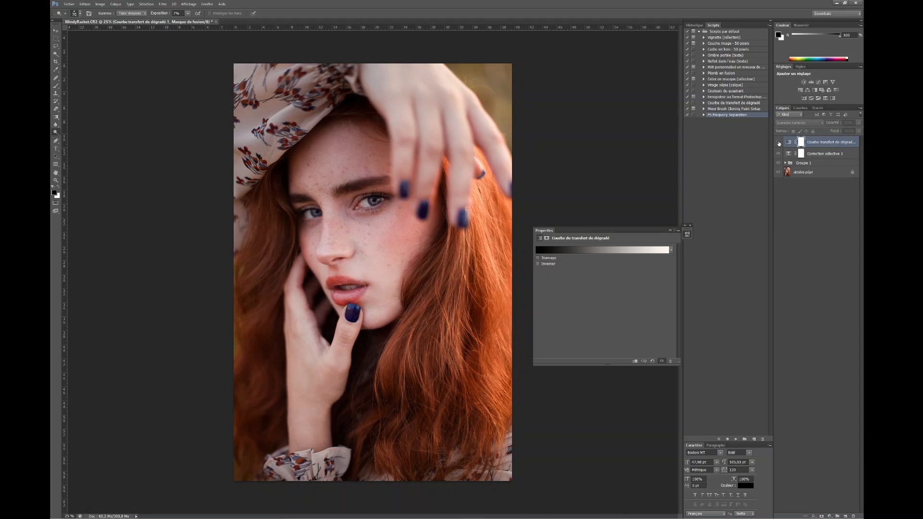
drag(859, 123, 836, 131)
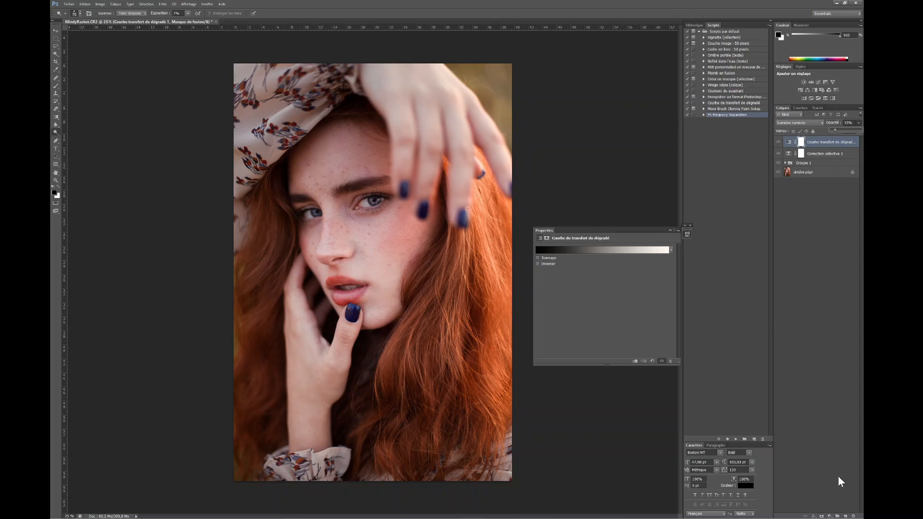
Step: Add a Black & White adjustment layer with strongly lowered reds and raised yellows
click(830, 516)
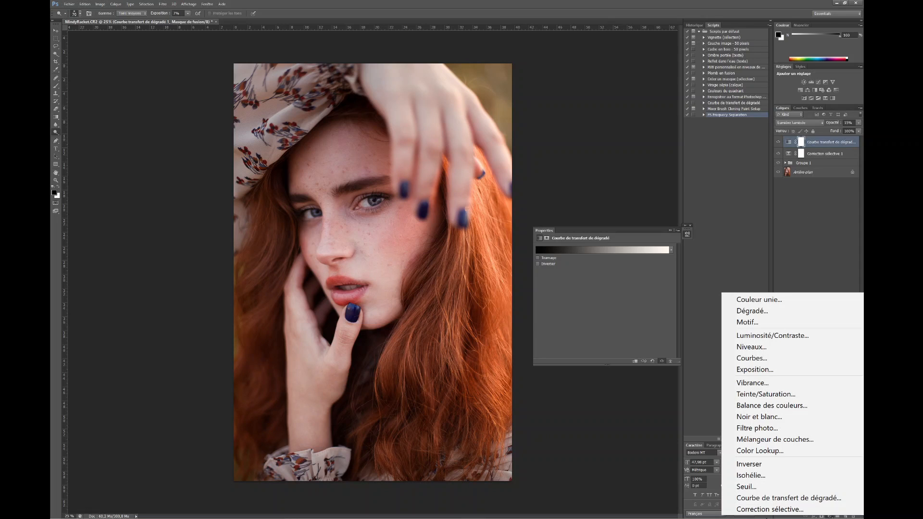
click(759, 417)
drag(602, 271, 567, 272)
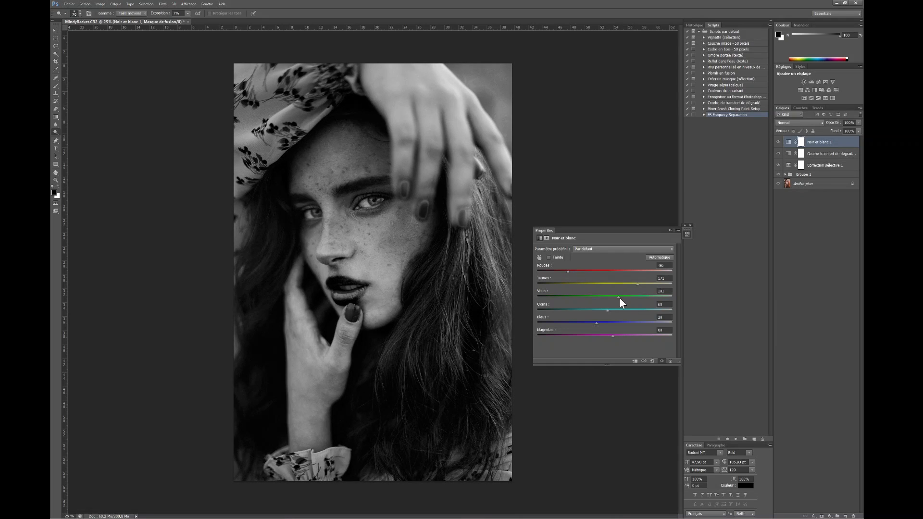
drag(638, 285, 647, 284)
click(670, 231)
Step: Blend the Black & White layer in Soft Light at about 33% opacity and delete the Gradient Map layer
click(785, 123)
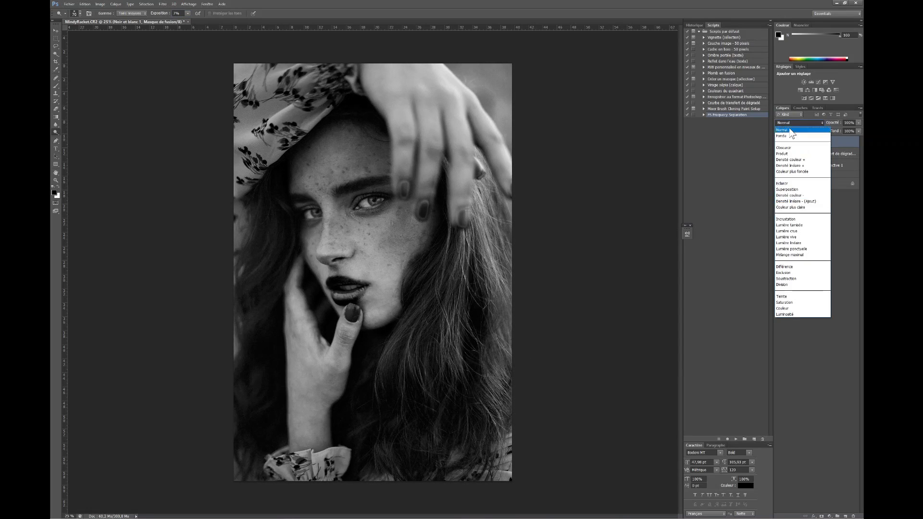
click(791, 225)
click(778, 153)
drag(858, 123, 849, 134)
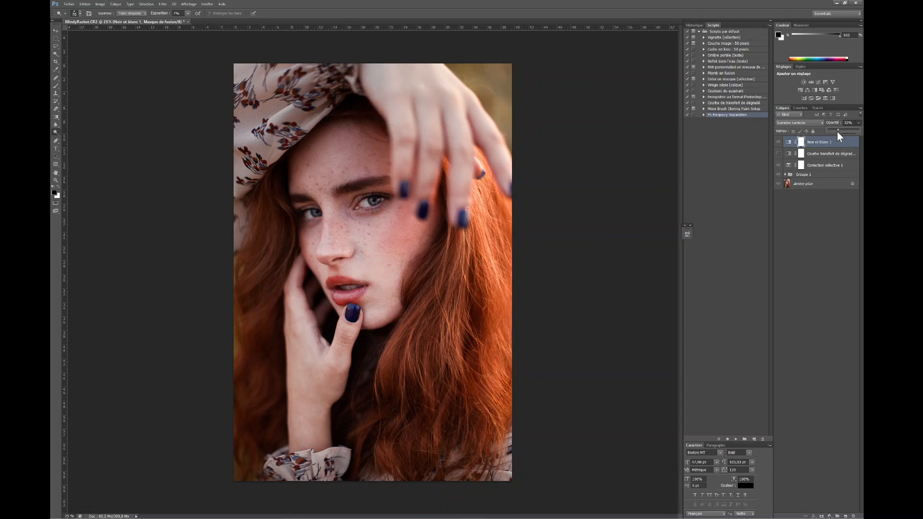
click(779, 142)
click(785, 154)
key(Delete)
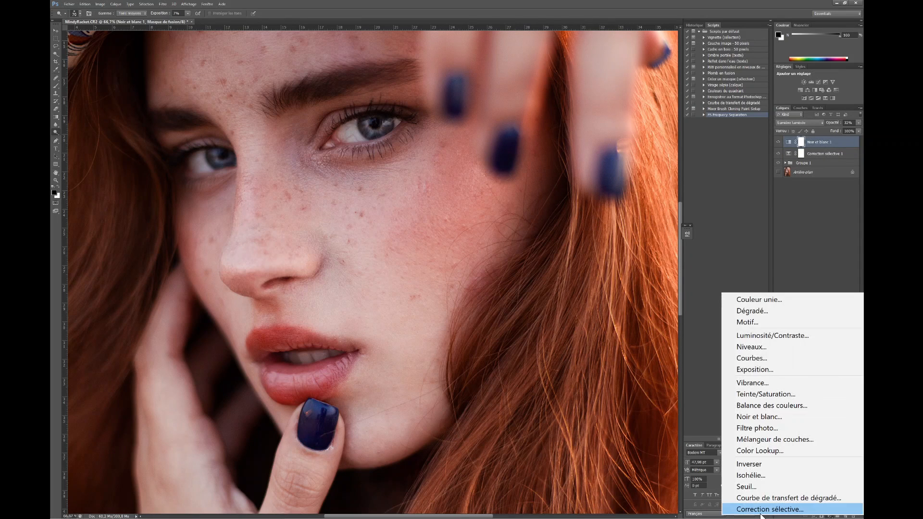
Step: Add a brightening Curves layer, invert its mask, and paint the effect in over both irises
click(830, 516)
click(754, 359)
drag(601, 313, 601, 286)
key(ctrl+i)
key(b)
key(x)
mouse_move(370, 126)
mouse_down()
mouse_move(384, 126)
mouse_move(379, 133)
mouse_up()
drag(216, 155, 225, 159)
Step: Fine-tune the Curves layer's overall, red, green and blue curves to tint the irises blue-green
mouse_move(601, 286)
mouse_down()
mouse_move(608, 301)
mouse_move(592, 325)
mouse_up()
click(594, 257)
click(593, 265)
click(570, 258)
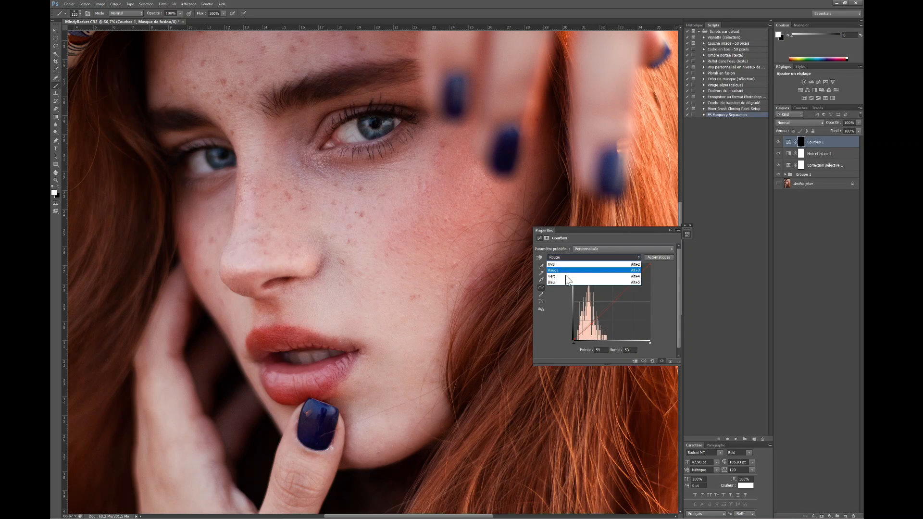
click(570, 276)
drag(628, 286, 605, 308)
click(571, 258)
click(571, 282)
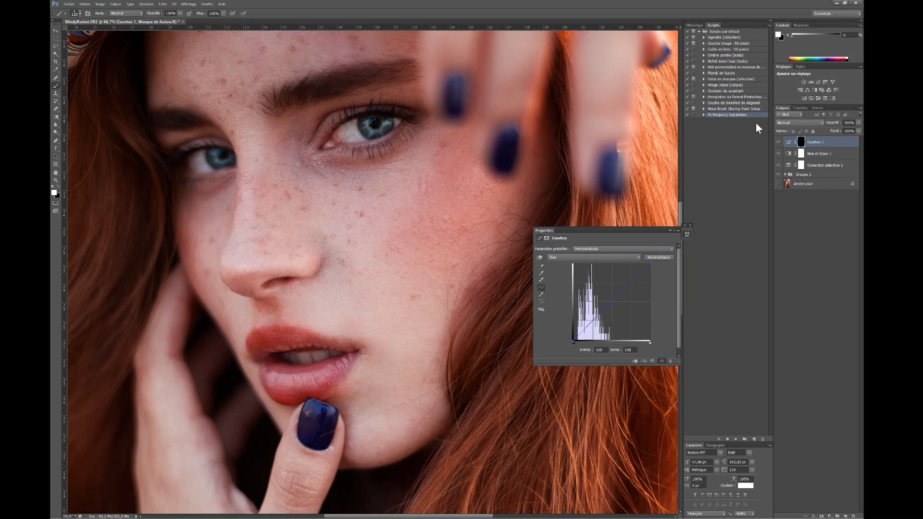
key(x)
key(ctrl+minus)
key(ctrl+minus)
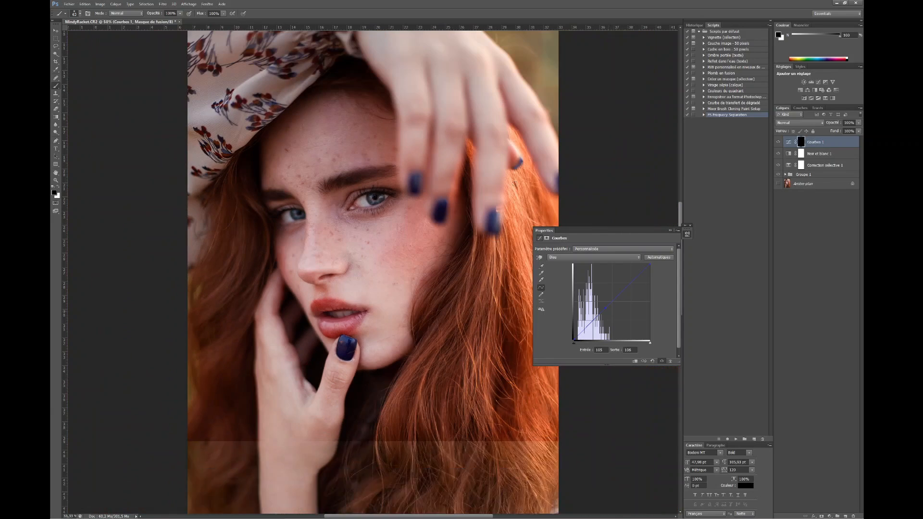
Step: Add a Hue/Saturation layer with the hue shifted toward teal and invert its mask to hide the effect
click(830, 517)
click(778, 397)
drag(606, 273, 595, 275)
key(ctrl+i)
key(x)
key(ctrl+plus)
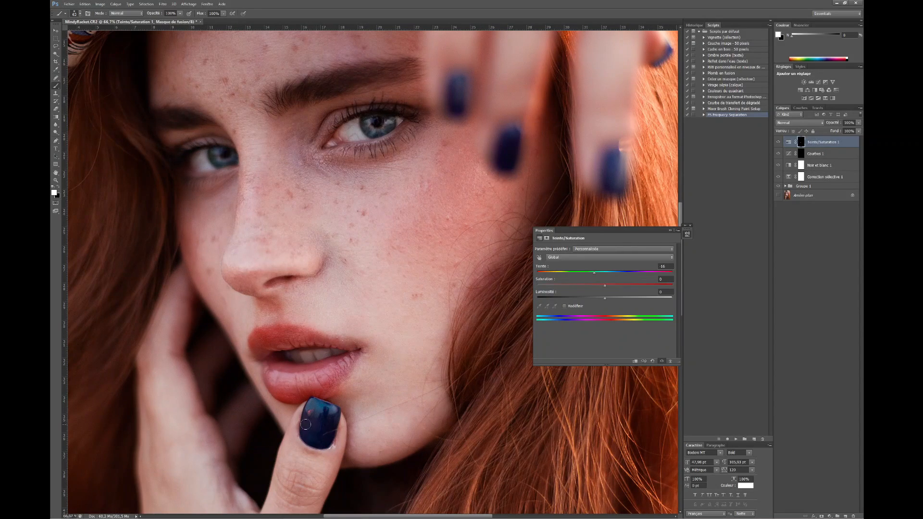
Step: Paint the teal hue shift onto the blue fingernails of both hands and refine the hue
drag(449, 221, 396, 391)
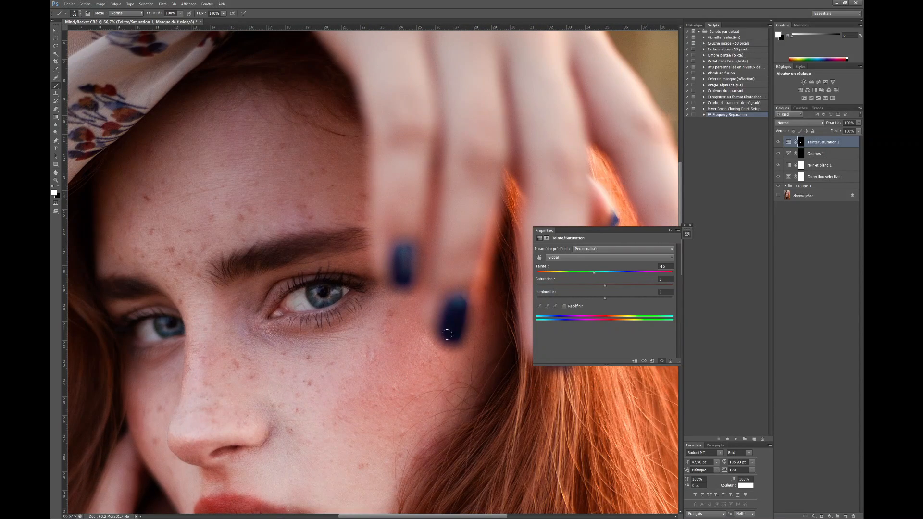
drag(445, 331, 373, 319)
drag(510, 191, 508, 200)
drag(507, 200, 464, 184)
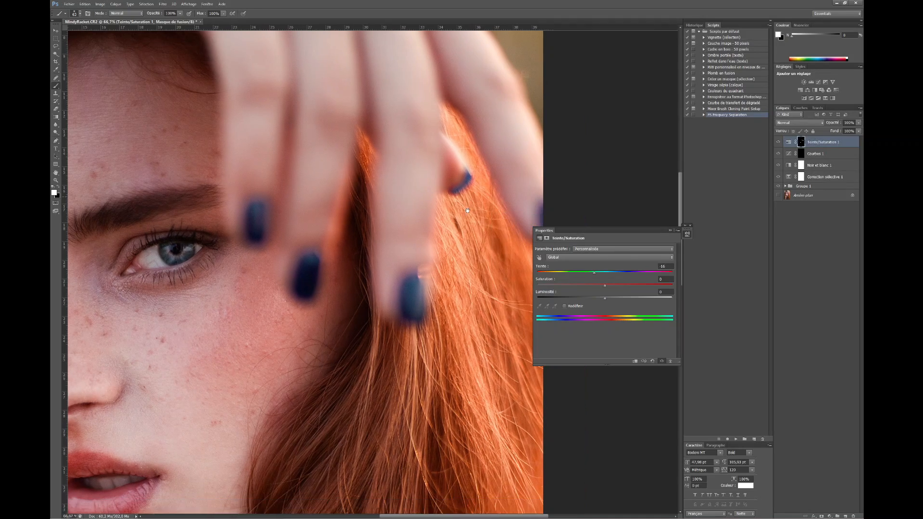
drag(519, 211, 511, 175)
drag(533, 171, 534, 180)
drag(332, 390, 399, 306)
drag(591, 271, 582, 283)
key(ctrl+0)
key(ctrl+minus)
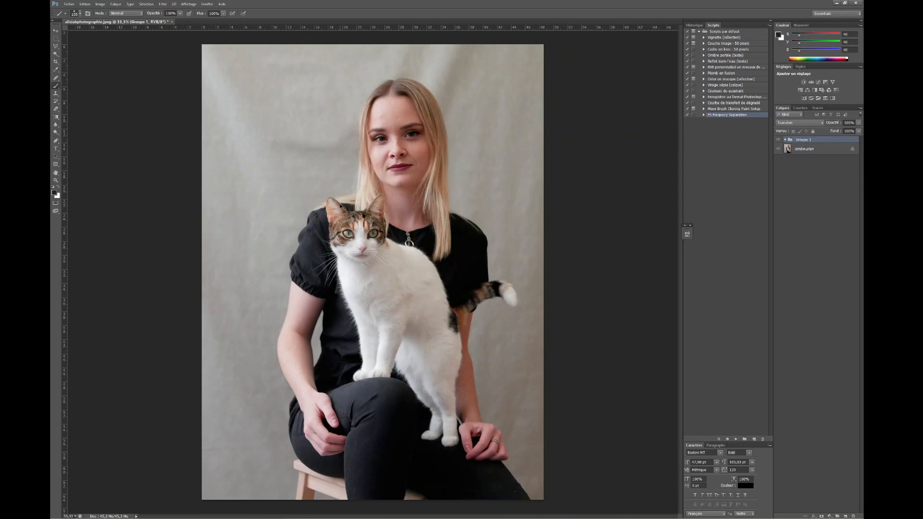
Step: On the portrait of the blonde woman with the cat, heal the forehead blemishes on the skin layer
key(ctrl+plus)
key(ctrl+plus)
key(ctrl+plus)
drag(431, 153, 341, 394)
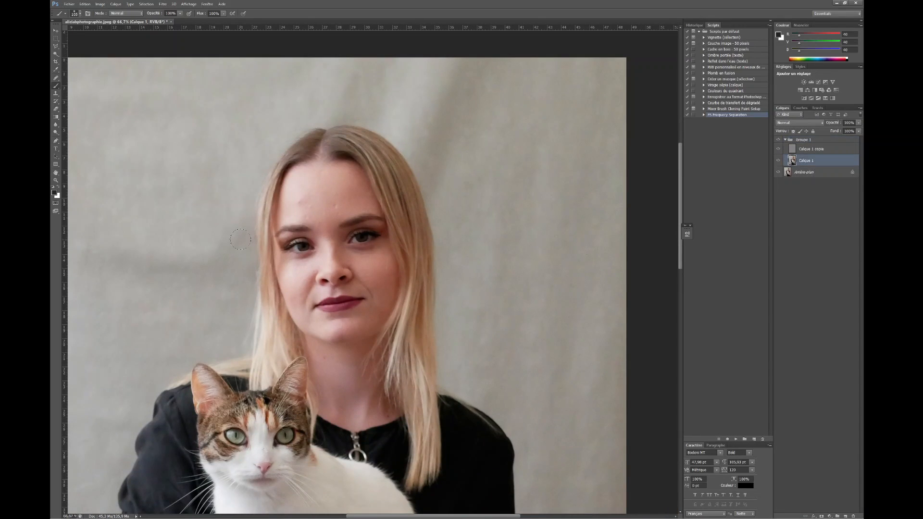
key(j)
alt+click(343, 194)
click(336, 206)
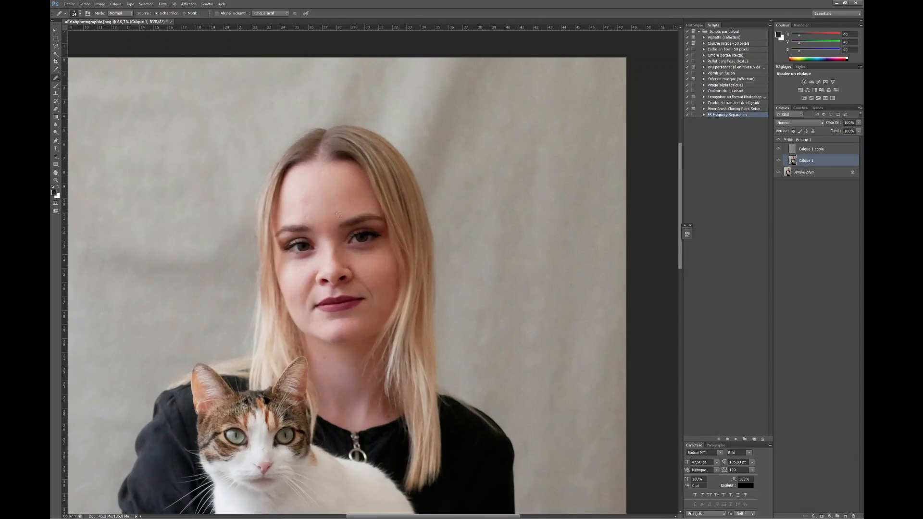
Step: Soften the blonde woman's under-eye shadows and clean up her face with the Clone Stamp and Healing Brush
key(s)
alt+click(306, 266)
drag(301, 256, 311, 256)
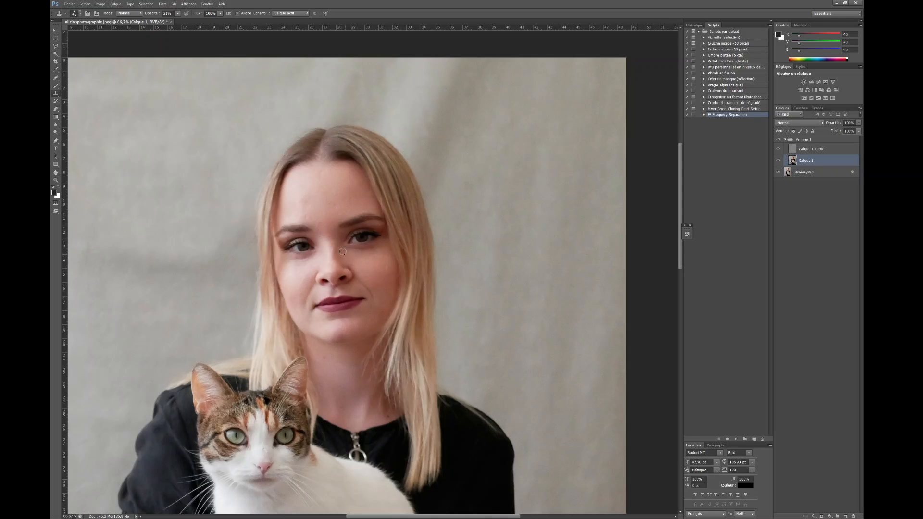
click(55, 79)
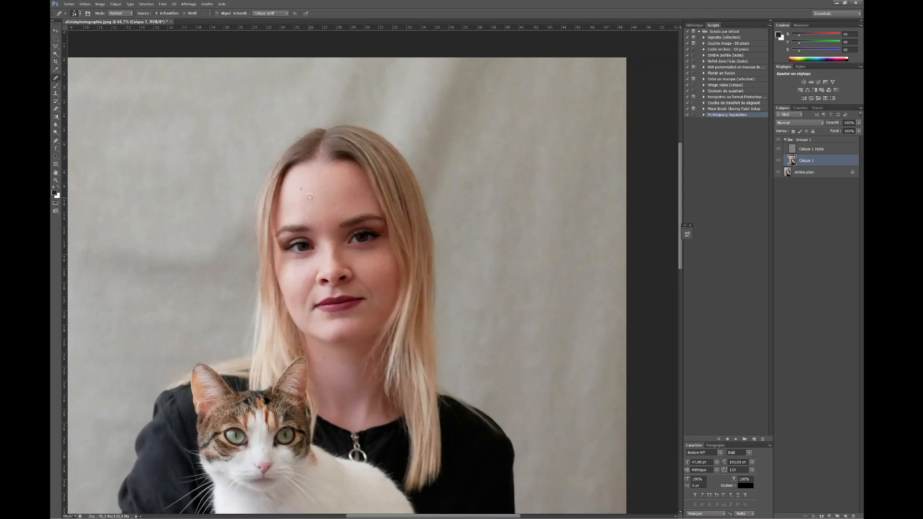
scroll(309, 193, down, 1)
key(s)
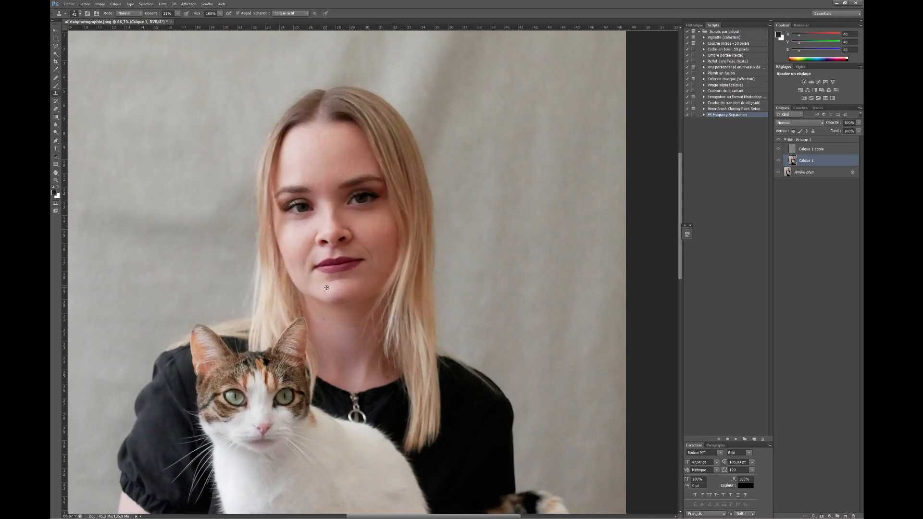
key(j)
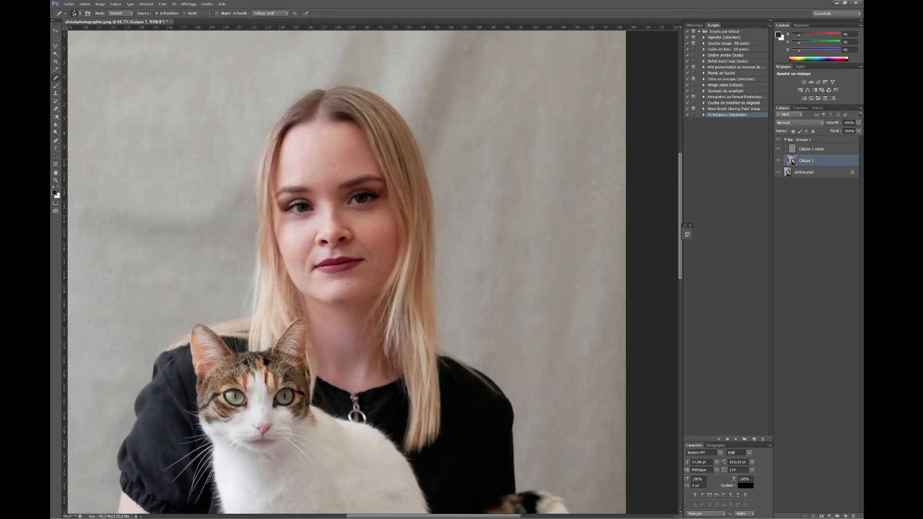
Step: Heal the creases in the fabric backdrop beside the blonde woman's head
key(ctrl+minus)
key(ctrl+minus)
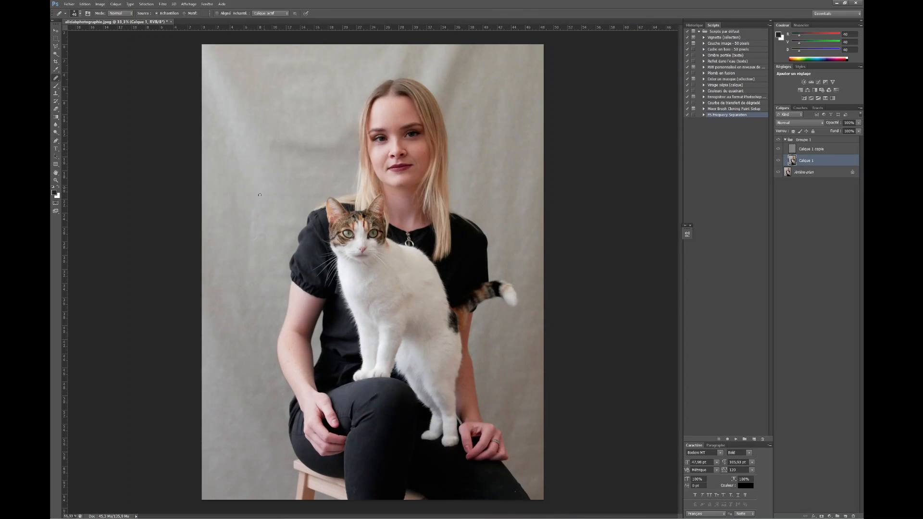
mouse_move(295, 143)
mouse_down()
mouse_move(328, 151)
mouse_move(289, 128)
mouse_move(333, 151)
mouse_move(296, 139)
mouse_up()
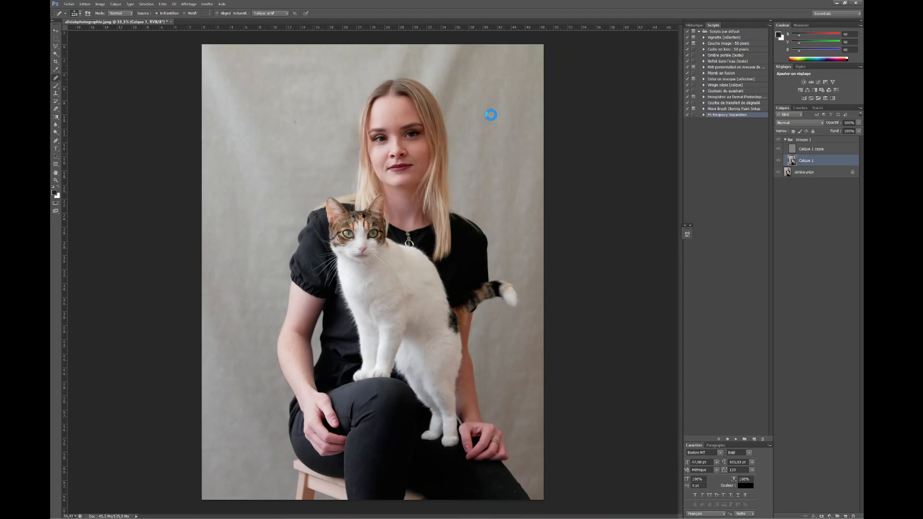
double_click(836, 149)
key(ctrl+minus)
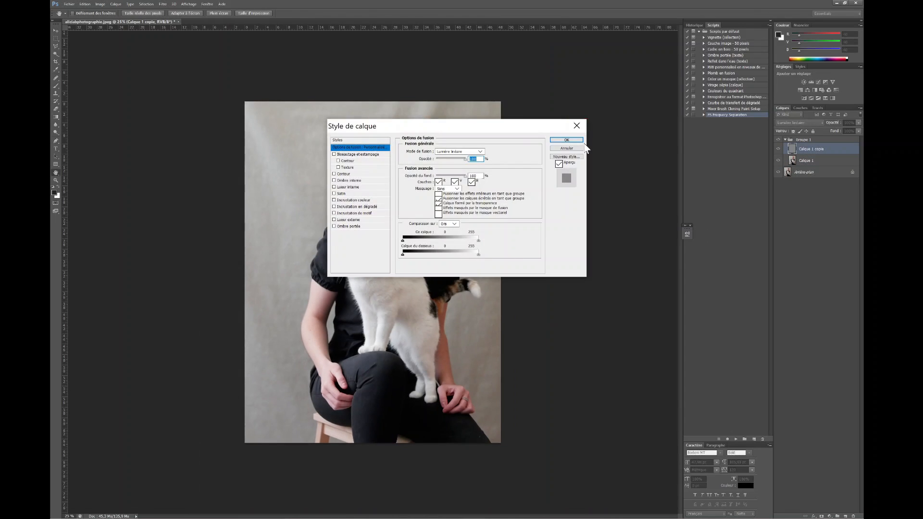
click(578, 125)
Step: Duplicate the texture layer of the frequency separation group and lower the copy's opacity to 45%
key(ctrl+plus)
key(ctrl+plus)
key(ctrl+plus)
key(ctrl+plus)
drag(606, 215, 499, 456)
key(ctrl+j)
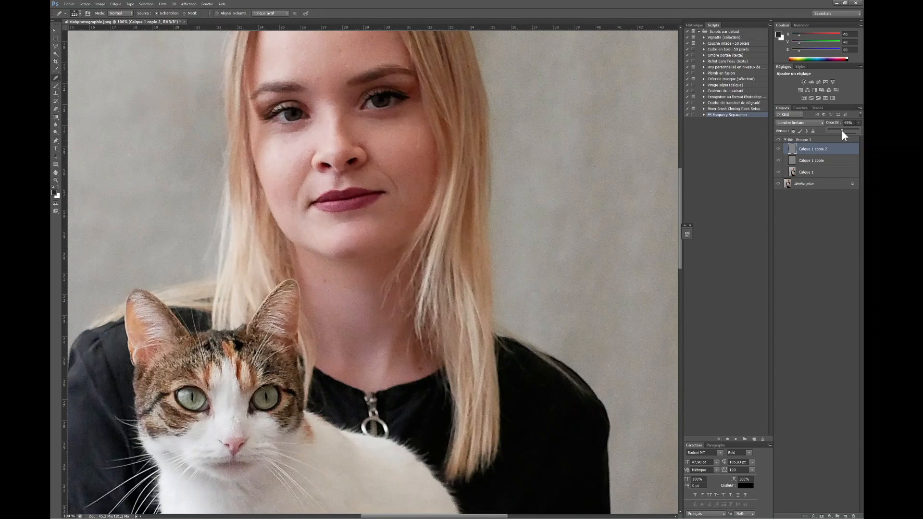
Step: Duplicate the skin layer Calque 1 and lighten the skin around the woman's eyes with the Dodge tool
click(813, 171)
key(ctrl+j)
click(56, 131)
drag(331, 195, 294, 270)
key(bracketright)
key(bracketright)
key(bracketright)
key(bracketright)
key(bracketright)
key(bracketright)
key(bracketright)
key(bracketright)
key(bracketright)
key(bracketleft)
key(bracketleft)
key(bracketleft)
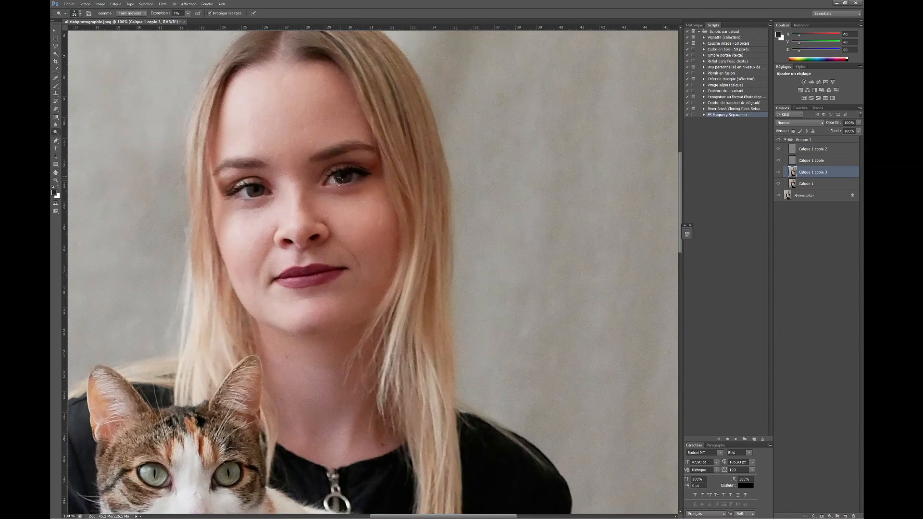
mouse_move(333, 194)
mouse_down()
mouse_move(372, 188)
mouse_move(360, 194)
mouse_up()
Step: Step back the most recent dodge strokes and lighten the woman's cheek again with the Dodge tool
click(694, 25)
click(711, 167)
click(710, 160)
drag(336, 205, 353, 228)
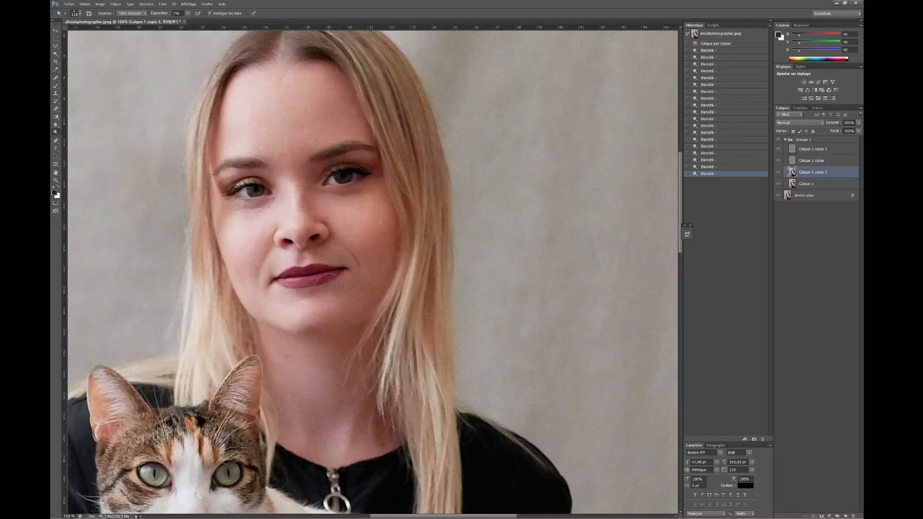
key(ctrl+0)
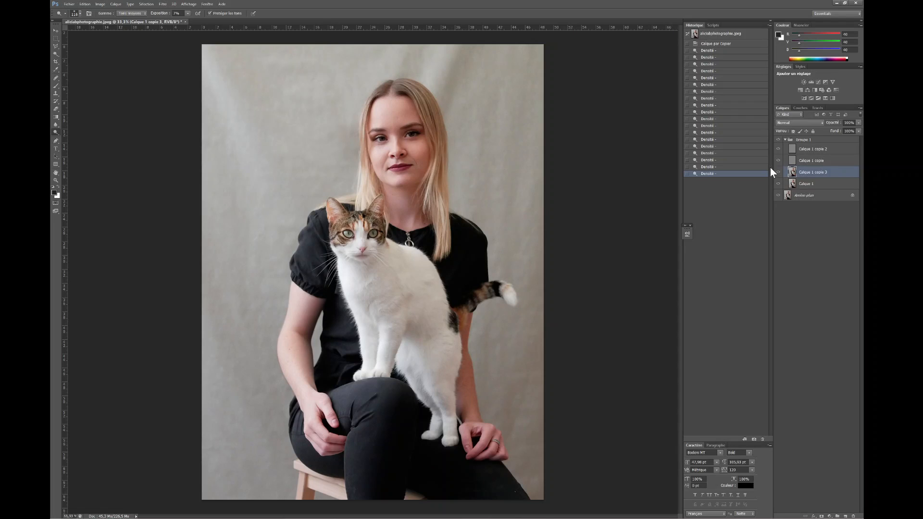
Step: Stamp all visible layers into a new layer and shift it sideways so the woman sits centred in the frame
click(785, 140)
key(ctrl+shift+alt+e)
key(ctrl+t)
drag(456, 201, 430, 202)
key(Return)
key(ctrl+minus)
key(ctrl+t)
key(Return)
Step: Select a narrow vertical strip of backdrop near the image edge behind the cat's tail and feather it by 13 px
key(m)
drag(466, 100, 483, 444)
click(289, 16)
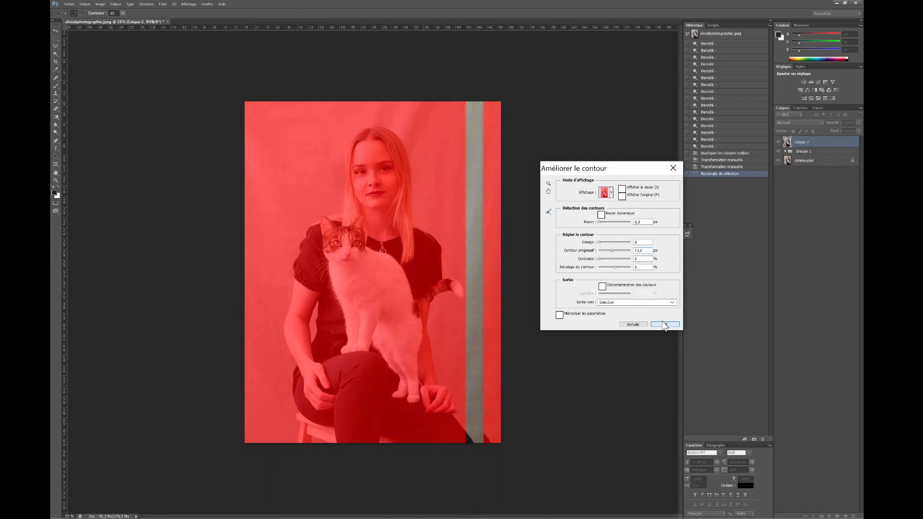
click(662, 324)
Step: Copy the backdrop strip twice onto new layers and transform each copy to cover the seam left by the shift
key(ctrl+j)
key(ctrl+t)
drag(462, 275, 473, 272)
key(Return)
key(ctrl+j)
key(ctrl+t)
drag(487, 165, 480, 164)
key(Return)
key(b)
drag(503, 222, 473, 239)
key(ctrl+z)
click(507, 203)
key(ctrl+z)
Step: Add layer masks to the copied backdrop strips and paint on them to blend the strips into the backdrop
click(822, 516)
drag(508, 103, 506, 385)
alt+right_click(480, 430)
mouse_move(505, 384)
mouse_down()
mouse_move(500, 435)
mouse_move(486, 457)
mouse_up()
click(813, 154)
click(822, 516)
Step: Merge the backdrop strip copies with the shifted portrait layer
click(813, 165)
shift+click(822, 144)
right_click(822, 145)
click(711, 361)
Step: Clone backdrop over the leftover seam near the woman's trousers in the lower corner of the photo
key(s)
alt+click(485, 420)
drag(245, 263, 244, 284)
drag(485, 432, 488, 440)
click(488, 435)
Step: Sharpen the portrait with a High Pass filtered copy of all visible layers, blended as Soft Light at 46% opacity
key(ctrl+alt+shift+e)
click(163, 4)
mouse_move(190, 200)
click(335, 234)
click(491, 156)
click(799, 123)
click(798, 213)
key(ctrl+plus)
click(859, 123)
drag(859, 130, 842, 130)
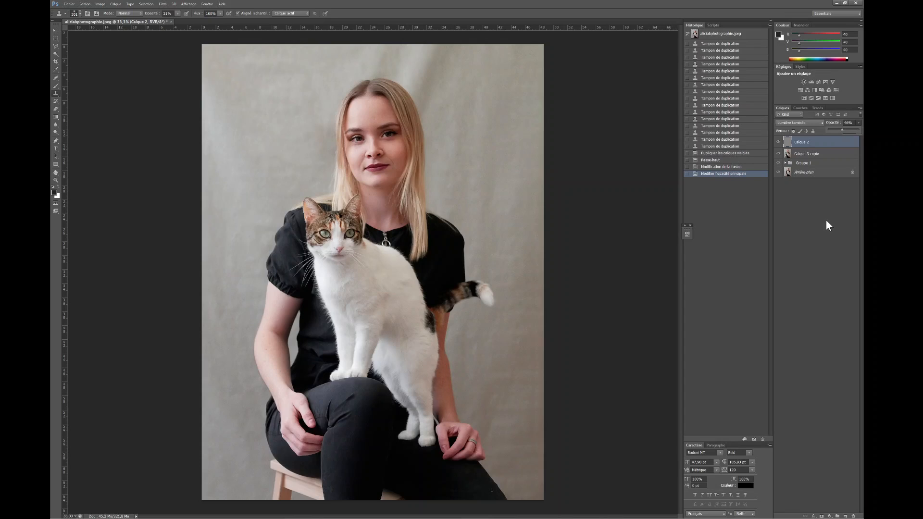
click(826, 221)
Step: Add a Gradient Map adjustment layer and load a warm orange-brown preset into its gradient
key(ctrl+minus)
click(829, 517)
click(803, 507)
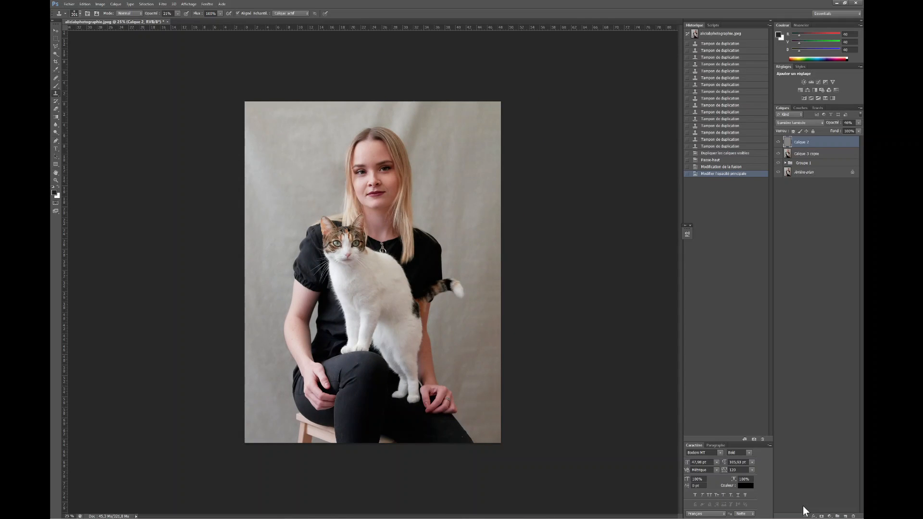
click(829, 516)
click(760, 486)
click(601, 246)
click(545, 140)
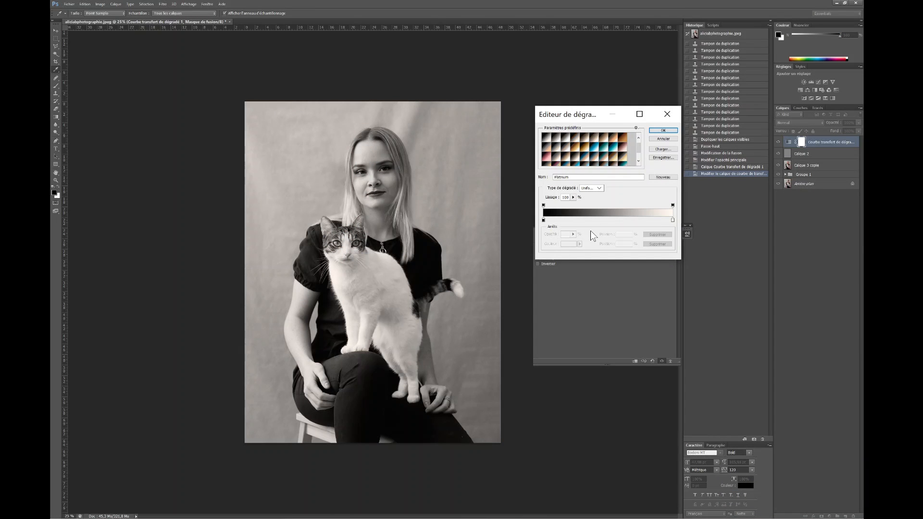
click(622, 138)
click(622, 156)
Step: Reposition the gradient's dark and light colour stops and give the light stop a warm tone
drag(549, 220, 581, 221)
drag(640, 221, 628, 221)
double_click(629, 221)
drag(351, 371, 350, 372)
click(305, 312)
key(Return)
Step: Recolour the gradient's midtone stop orange and the 29% stop dark brown, and move the light end stop inward
double_click(608, 219)
drag(352, 371, 351, 372)
key(Return)
click(567, 244)
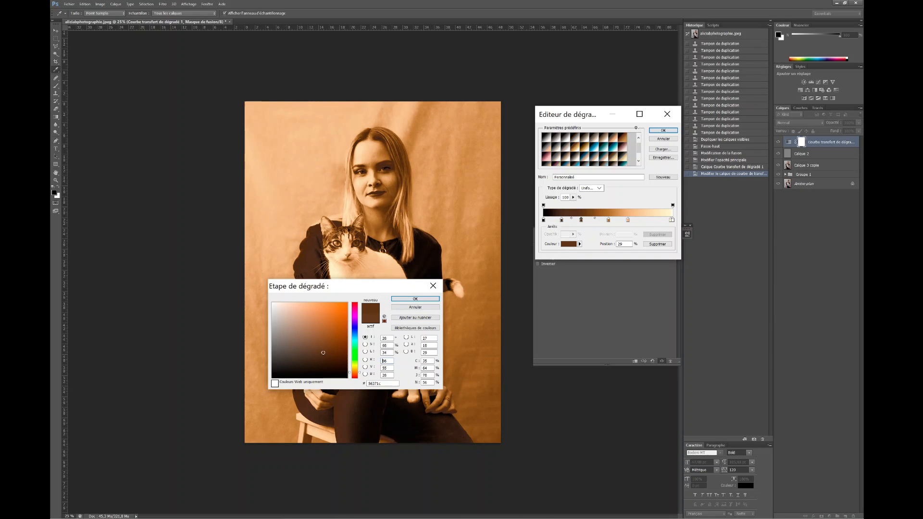
click(322, 350)
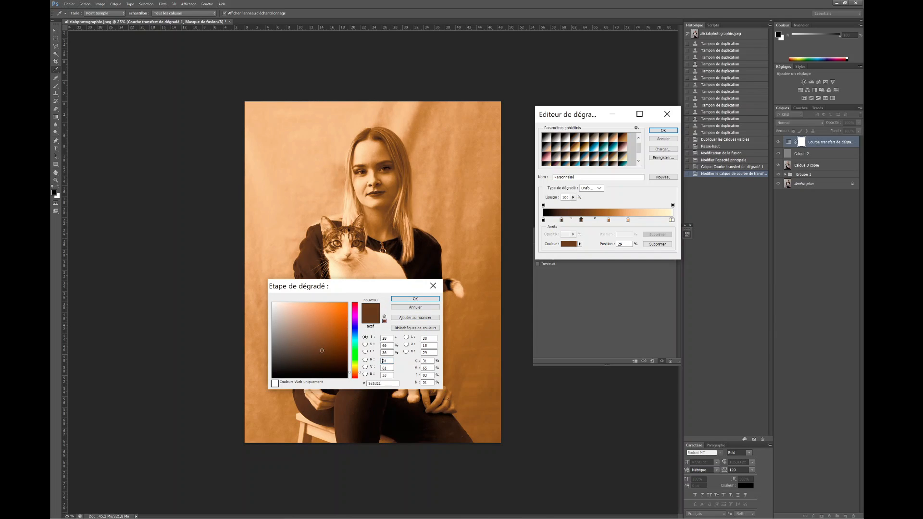
click(404, 299)
drag(671, 221, 650, 220)
Step: Blend the gradient map as Soft Light at 26% opacity, refine a gradient colour and toggle the layer to compare
click(806, 255)
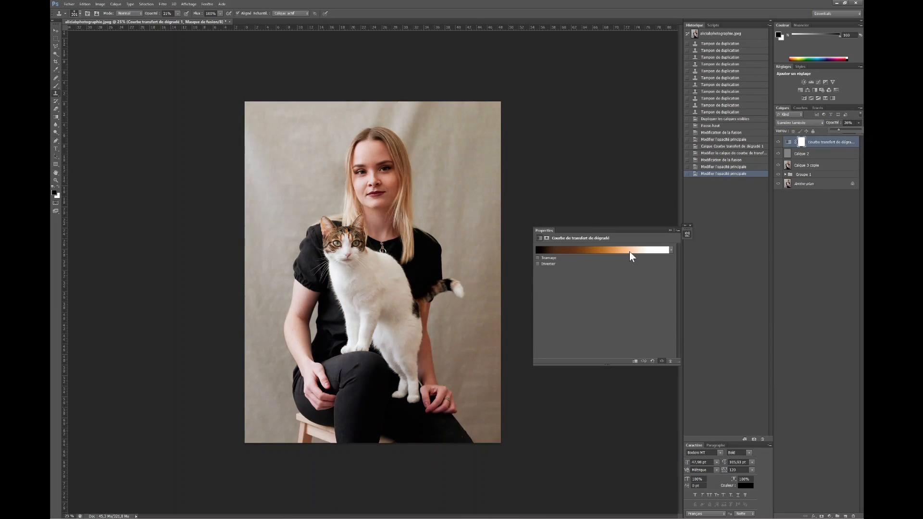
click(601, 249)
click(567, 244)
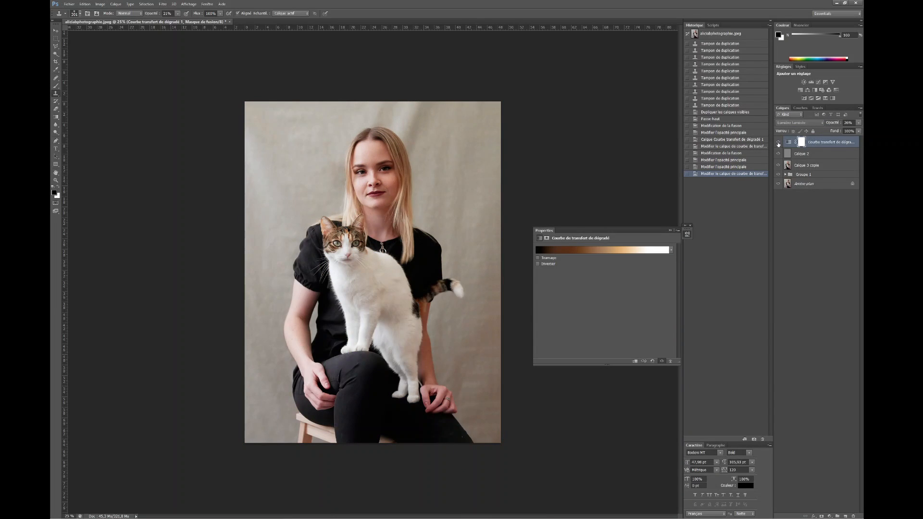
click(777, 143)
Step: Add a Selective Color adjustment layer and set the cyan of the reds to +14%
click(829, 516)
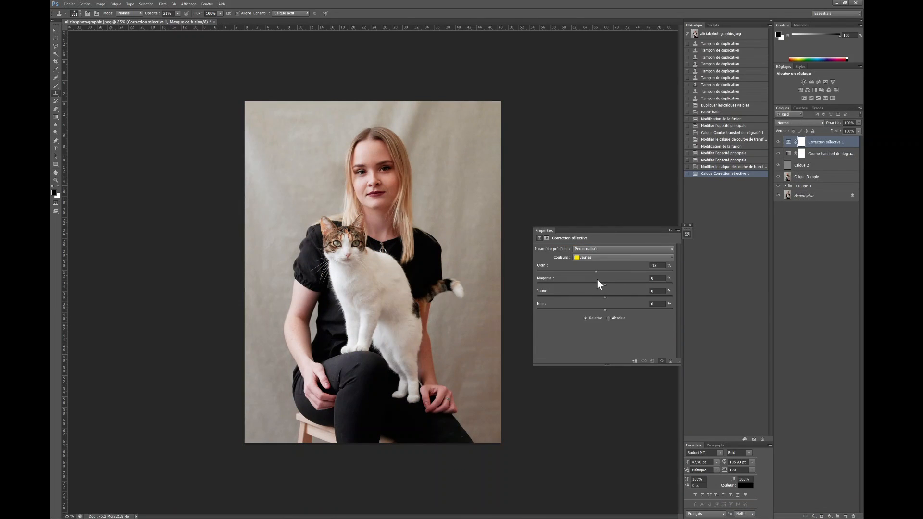
drag(597, 279, 598, 279)
drag(605, 285, 603, 310)
click(617, 258)
click(610, 266)
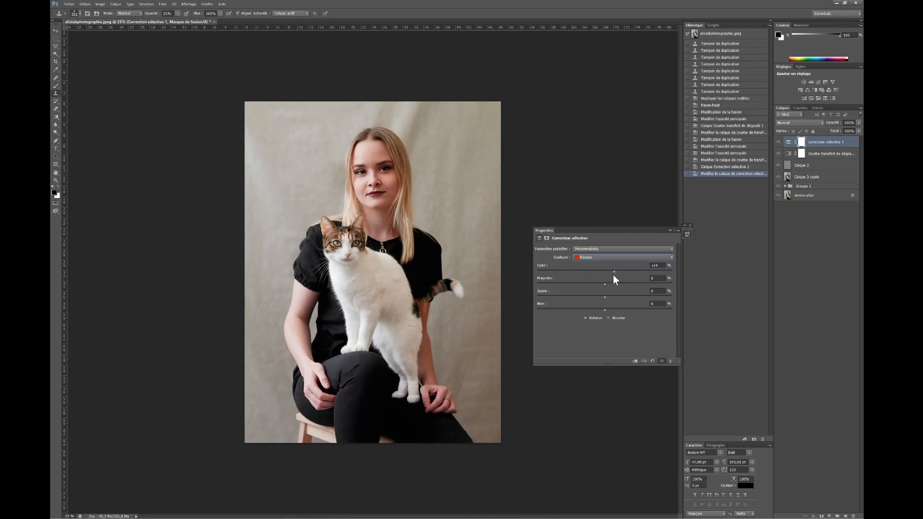
Step: Fine-tune the neutrals, whites and blacks in the Selective Color layer and toggle it to compare
click(617, 257)
click(610, 312)
click(617, 257)
click(611, 305)
click(587, 257)
click(591, 320)
drag(594, 277, 605, 274)
click(778, 143)
click(778, 143)
click(779, 144)
click(778, 143)
click(779, 143)
click(778, 143)
Step: Add a Curves adjustment layer and shape its RGB curve with lifted shadows and lowered highlights
key(ctrl+plus)
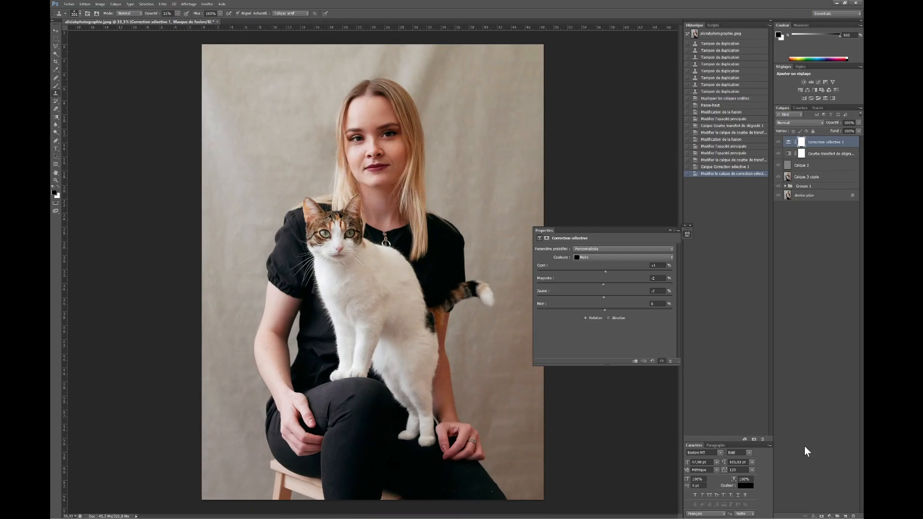
click(829, 516)
click(764, 358)
mouse_move(574, 341)
mouse_down()
mouse_move(592, 318)
mouse_move(576, 340)
mouse_up()
drag(615, 293, 638, 277)
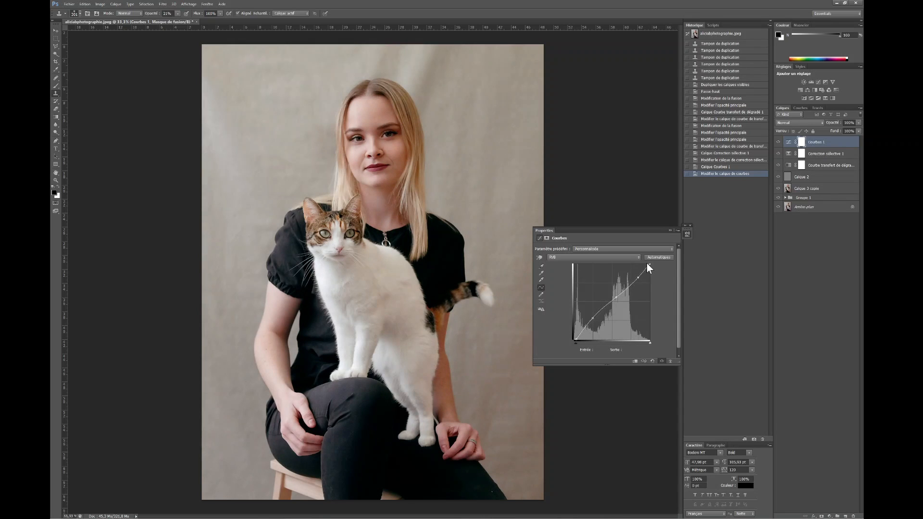
drag(583, 330, 596, 316)
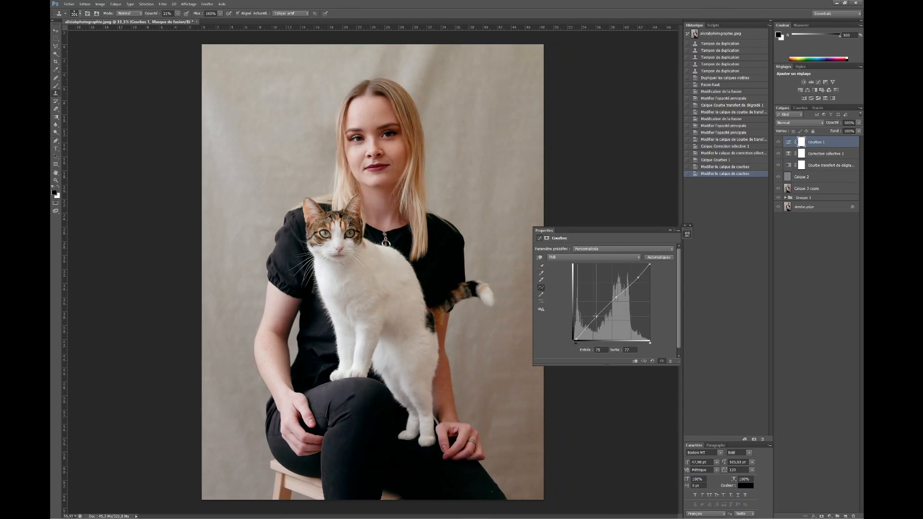
Step: Add a second Curves layer darkening the shadows from input 26 to output 19, and compare with the original photo
key(ctrl+minus)
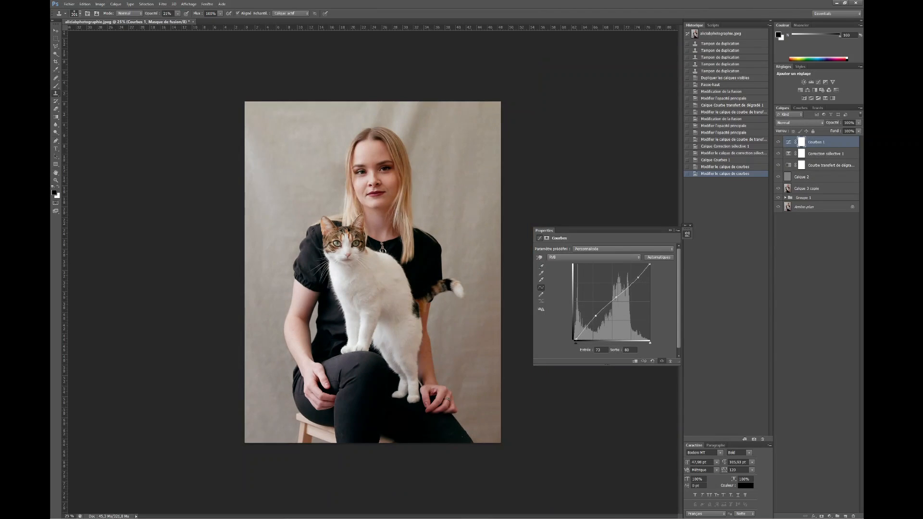
click(830, 517)
click(755, 358)
drag(609, 304, 609, 306)
click(579, 334)
click(778, 144)
click(777, 143)
click(778, 143)
click(777, 143)
click(776, 156)
click(777, 155)
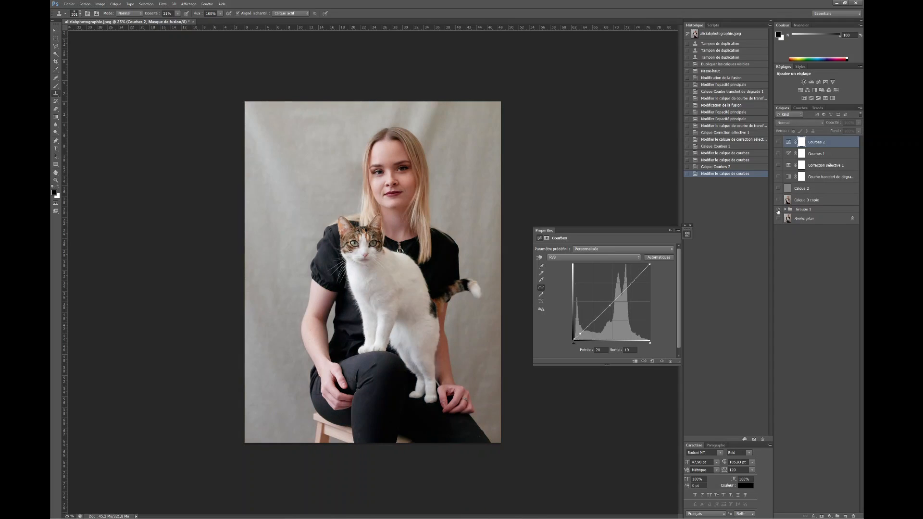
Step: Add a Vibrance adjustment layer with vibrance +46 and invert its mask to hide the effect
click(829, 517)
click(752, 381)
drag(620, 255, 636, 254)
key(ctrl+i)
Step: Paint white on the Vibrance mask to bring the effect onto the orange and brown fur of the cat's head
key(ctrl+plus)
key(ctrl+plus)
key(ctrl+plus)
key(b)
drag(291, 191, 260, 170)
key(x)
click(278, 195)
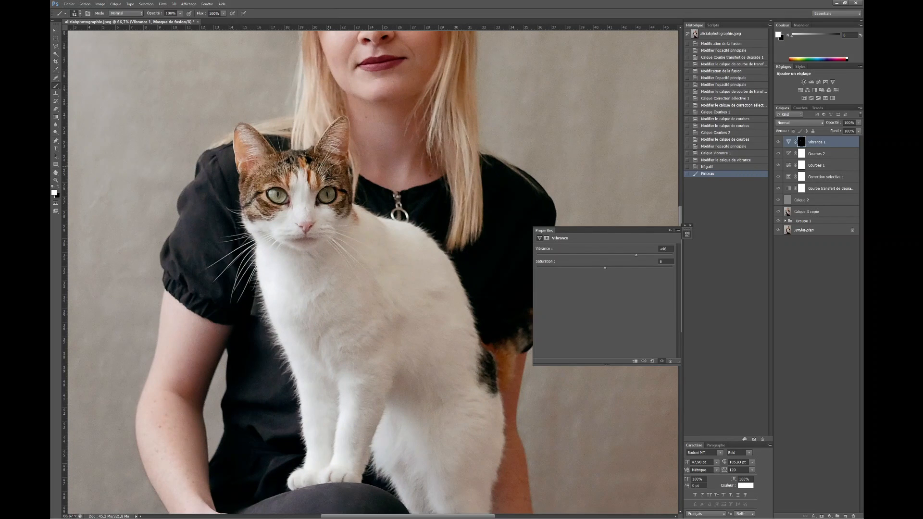
Step: Raise the Vibrance layer's saturation and paint the effect onto the cat's tail and hip fur
drag(605, 267, 610, 267)
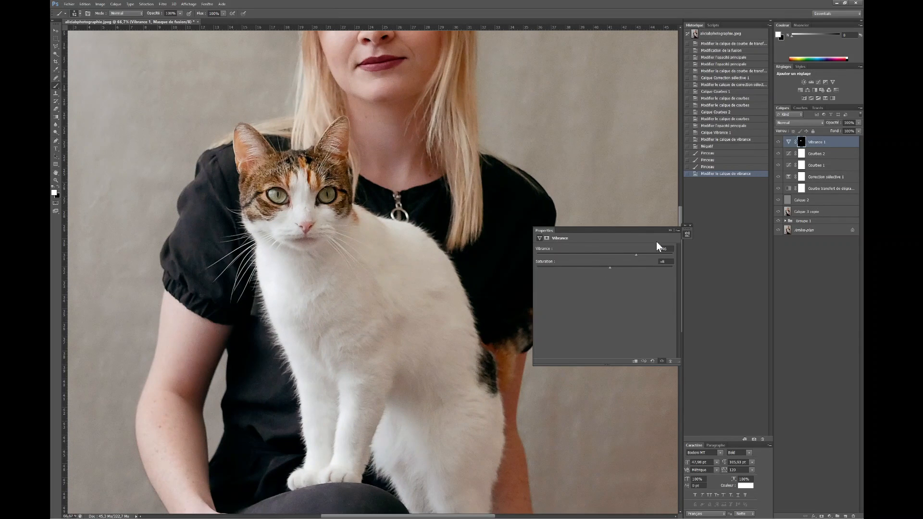
key(ctrl+minus)
key(ctrl+minus)
drag(465, 294, 444, 317)
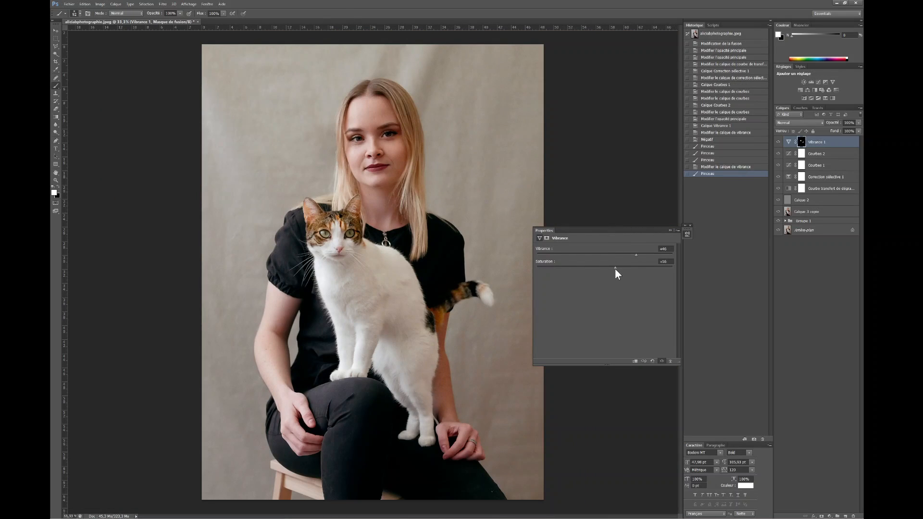
drag(616, 269, 614, 269)
key(ctrl+minus)
Step: Duplicate the merged portrait layer Calque 3 copie and lighten the woman's blonde hair with the Dodge tool
click(800, 212)
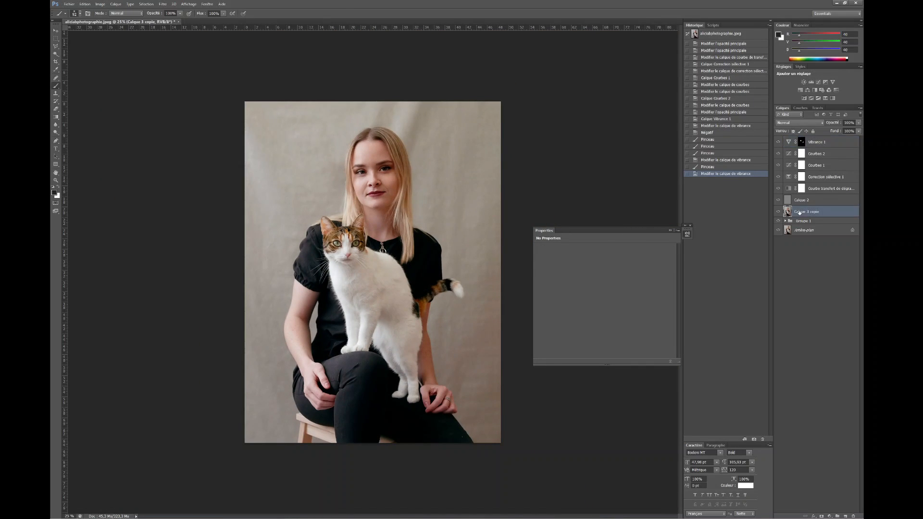
key(ctrl+j)
key(o)
drag(354, 144, 350, 207)
drag(407, 163, 408, 202)
mouse_move(395, 137)
mouse_down()
mouse_move(404, 159)
mouse_move(355, 143)
mouse_up()
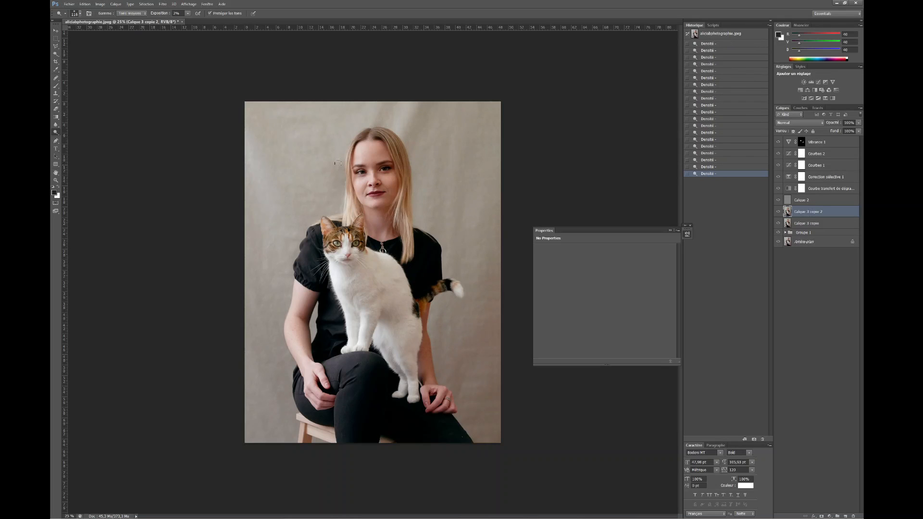